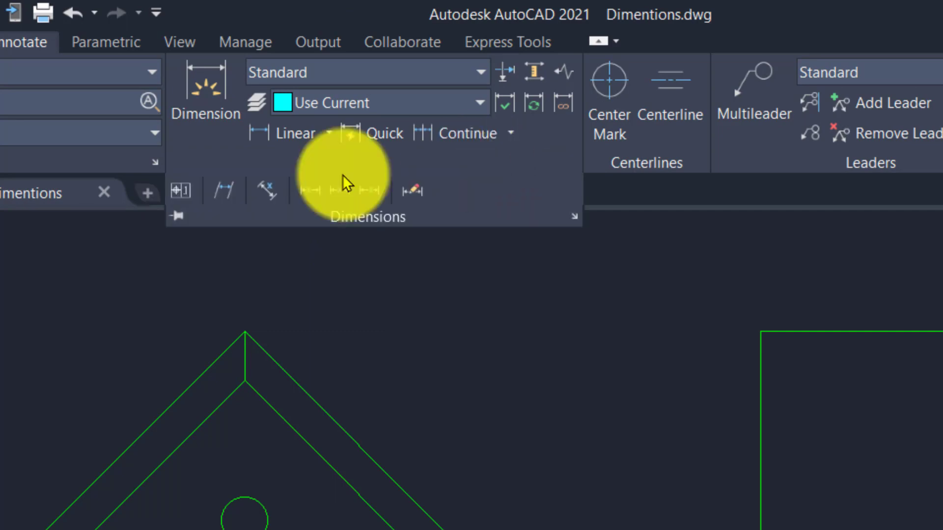
- Pin the expanded set of dimension tools so that it stays open
{"action": "left_click", "coordinate": [176, 213]}
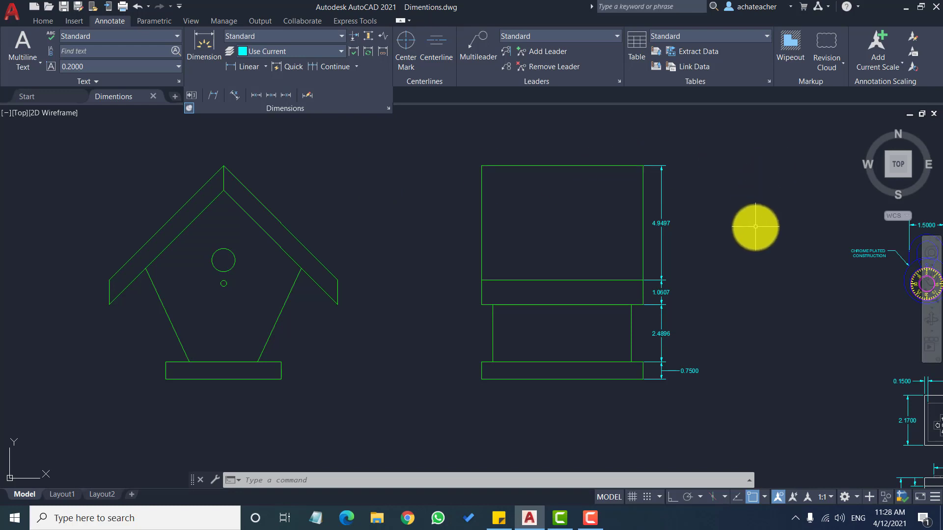
{"action": "scroll", "coordinate": [705, 177], "scroll_direction": "up", "scroll_amount": 2}
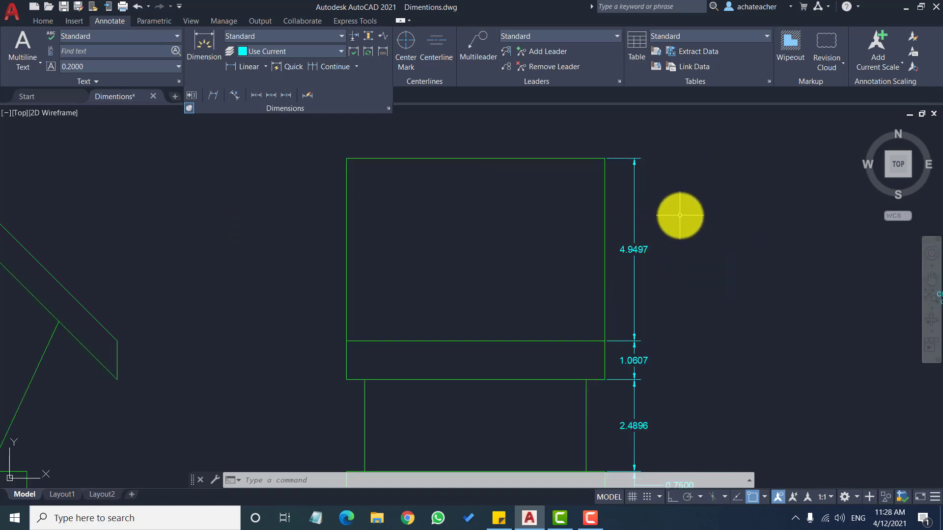
{"action": "scroll", "coordinate": [682, 215], "scroll_direction": "down", "scroll_amount": 2}
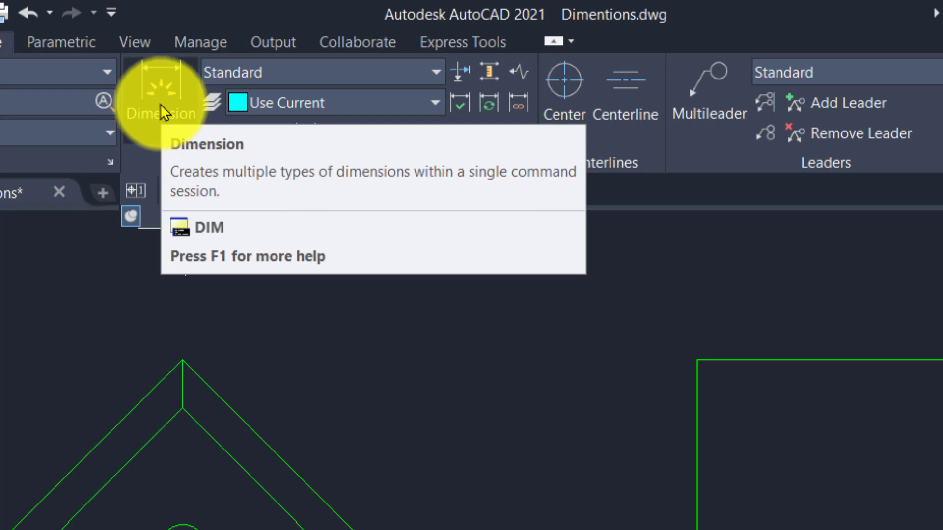
- Dimension the outer right roof edge of the birdhouse front view with the general Dimension command, placing the dimension line outside the roof
{"action": "left_click", "coordinate": [160, 104]}
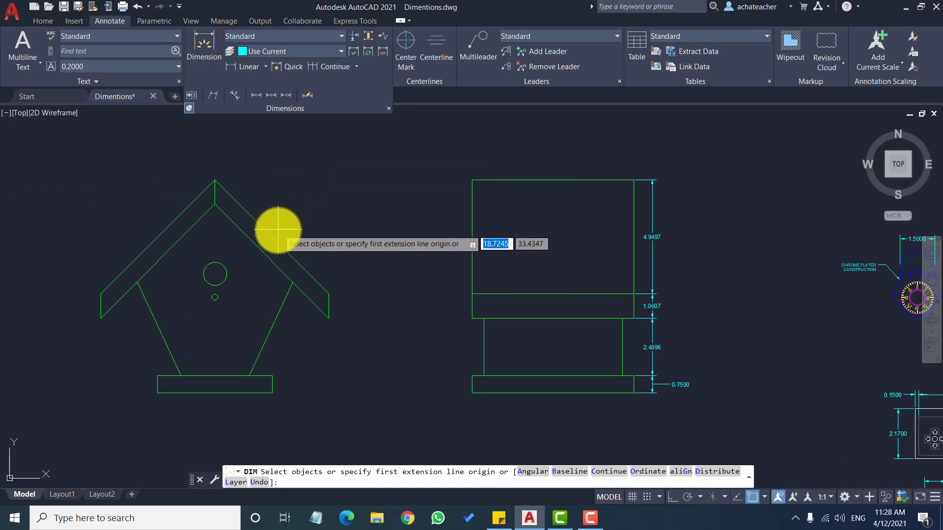
{"action": "key", "text": "Return"}
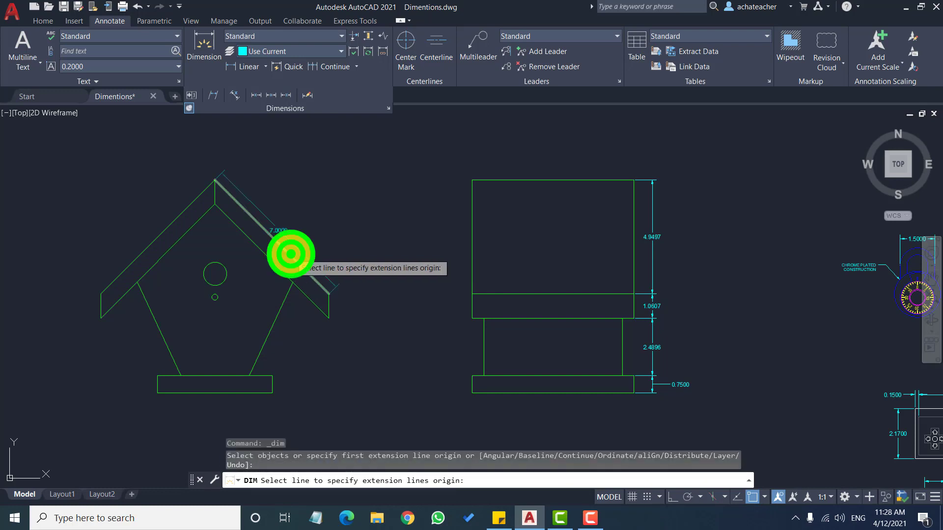
{"action": "left_click", "coordinate": [290, 253]}
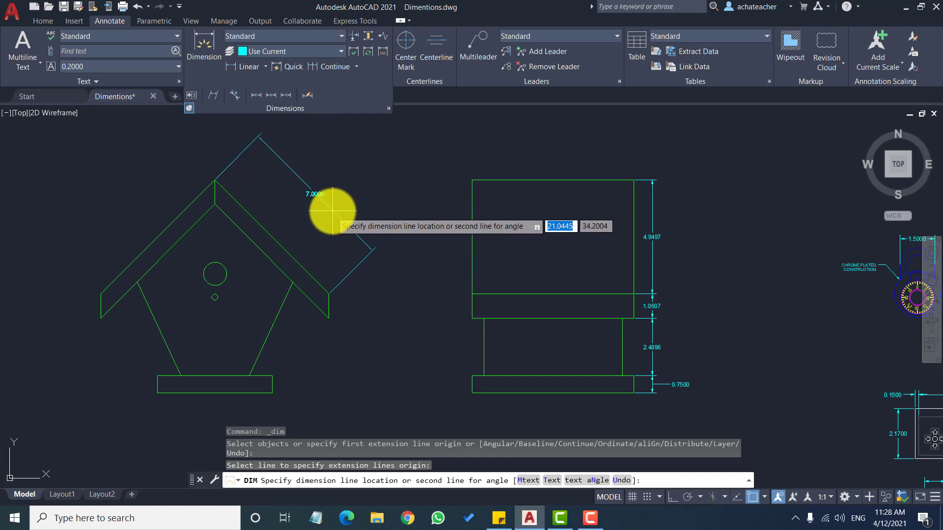
{"action": "left_click", "coordinate": [306, 232]}
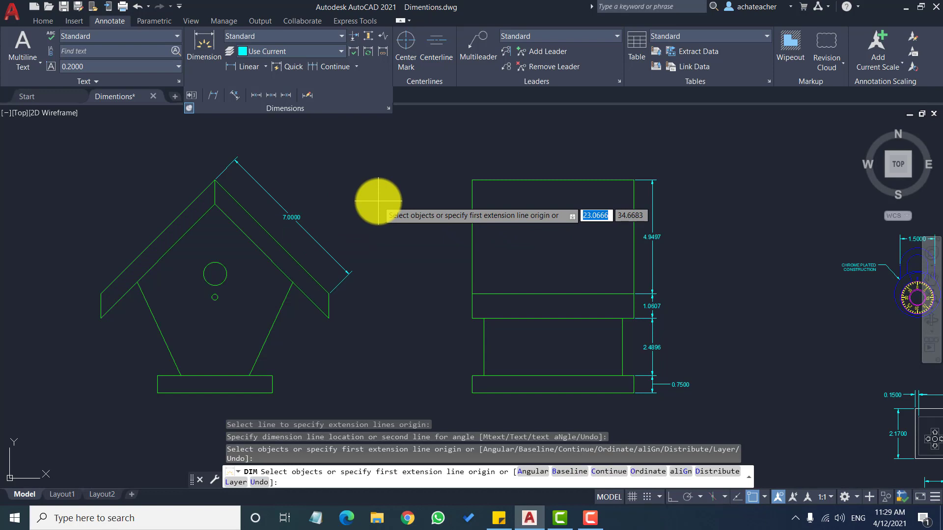
{"action": "key", "text": "Return"}
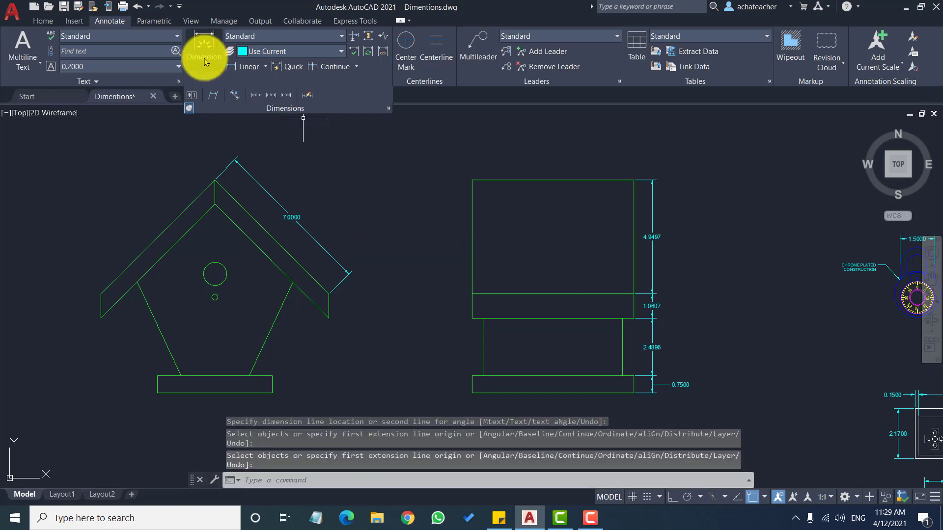
{"action": "left_click", "coordinate": [199, 49]}
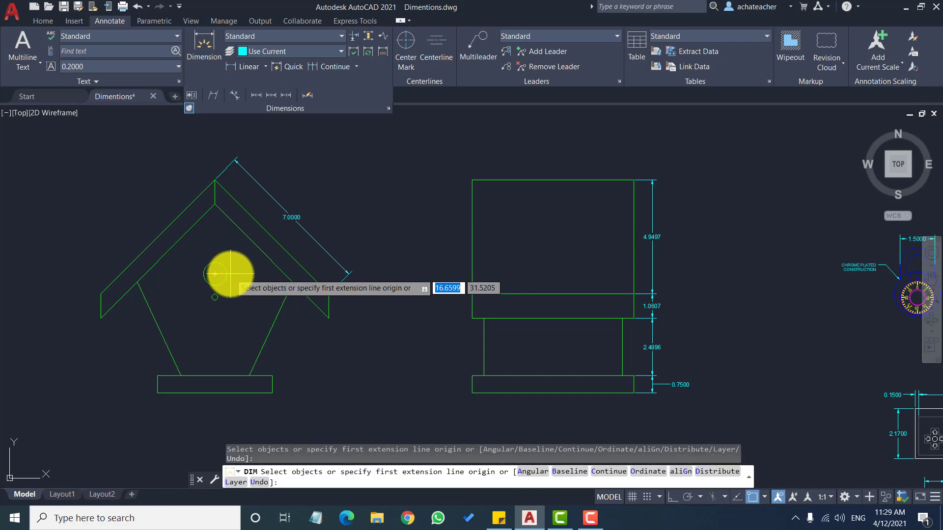
{"action": "key", "text": "Return"}
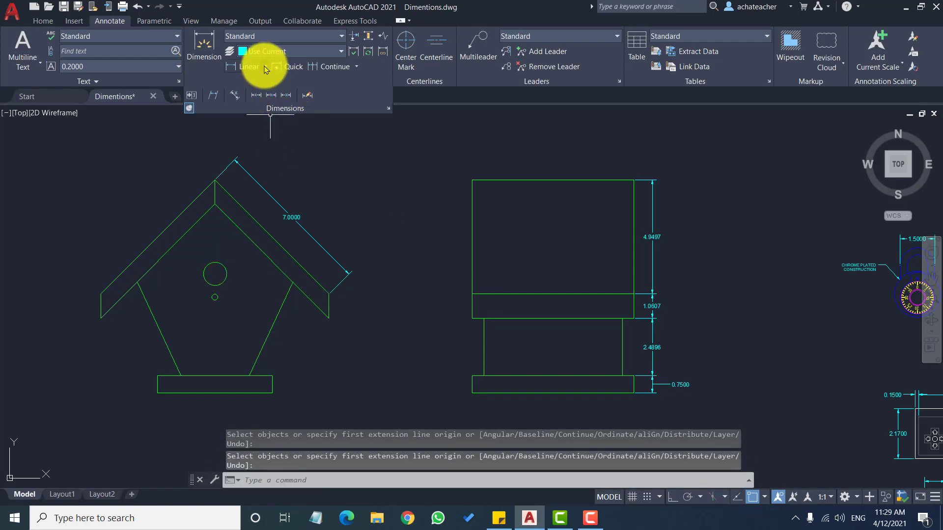
- Add a linear dimension for the width of the front view's base, placed just below its bottom edge
{"action": "left_click", "coordinate": [265, 67]}
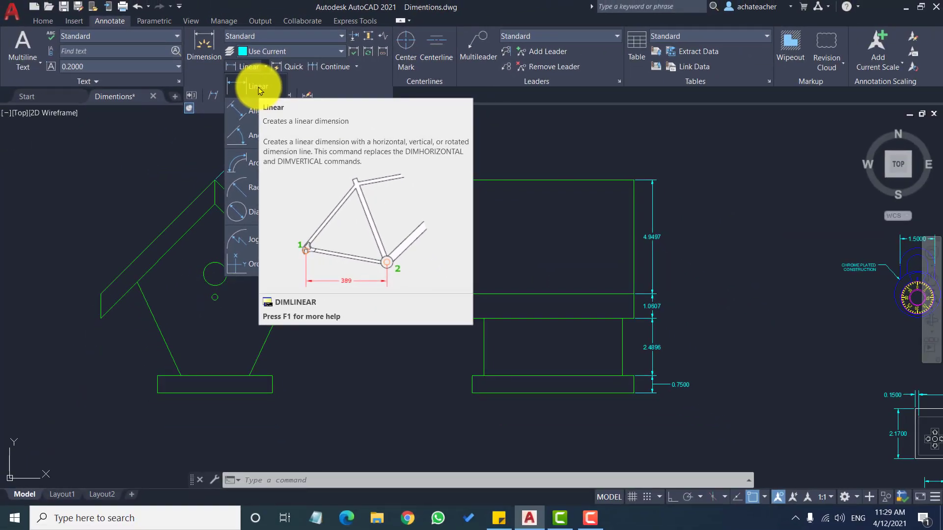
{"action": "left_click", "coordinate": [257, 87]}
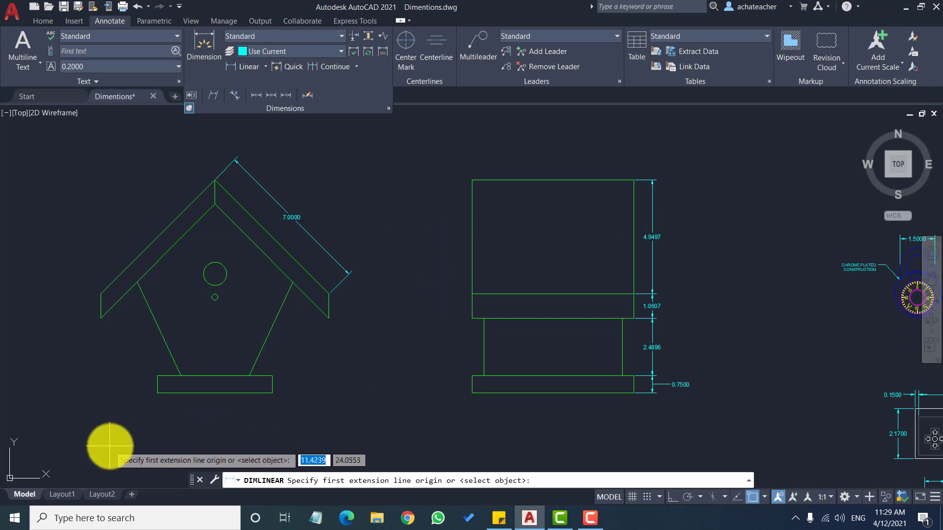
{"action": "left_click", "coordinate": [157, 393]}
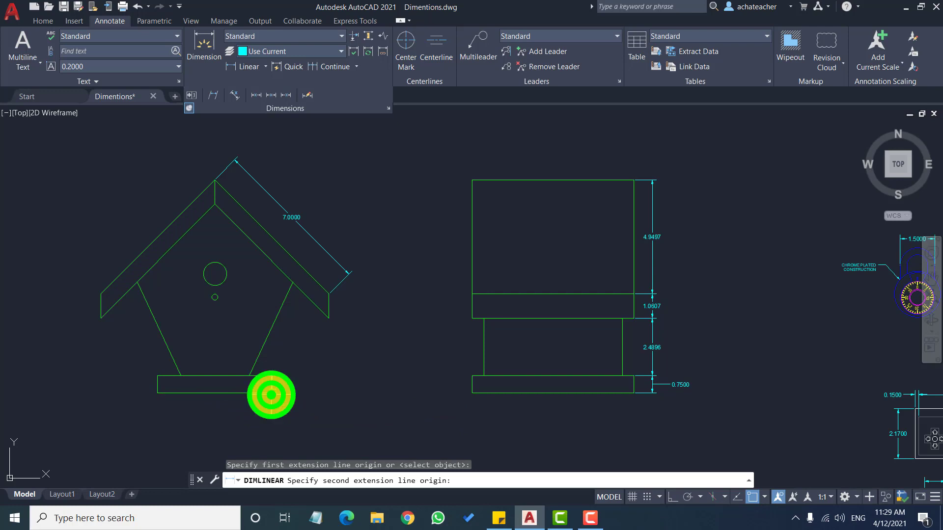
{"action": "left_click", "coordinate": [271, 393]}
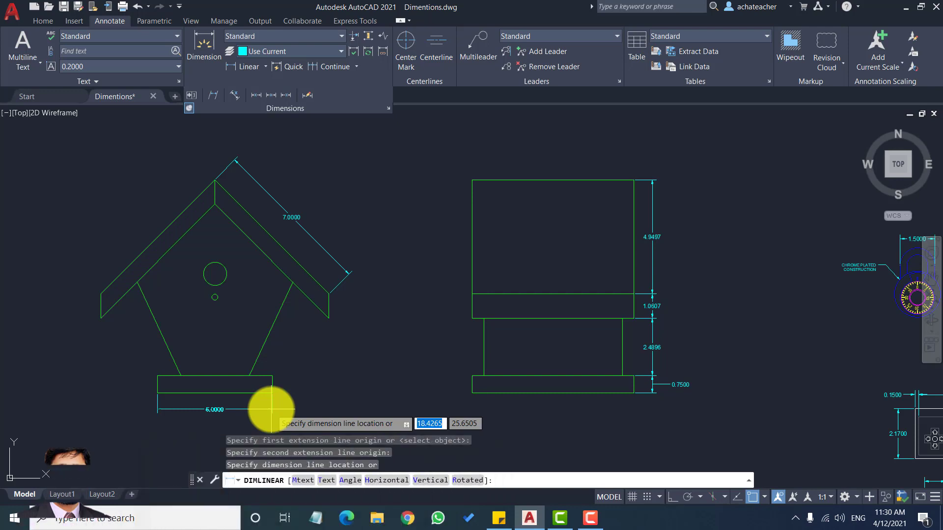
{"action": "left_click", "coordinate": [271, 409]}
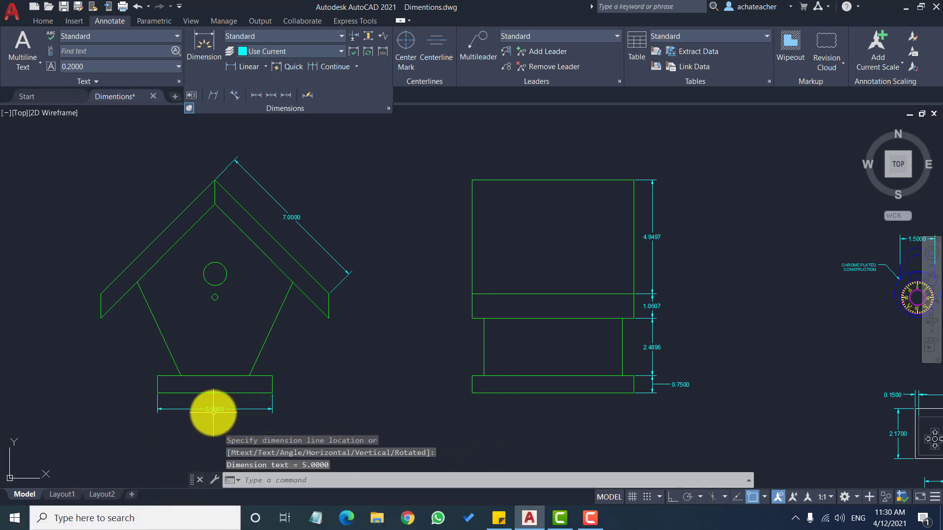
- Delete the dimension along the front view's right roof edge
{"action": "left_click", "coordinate": [266, 66]}
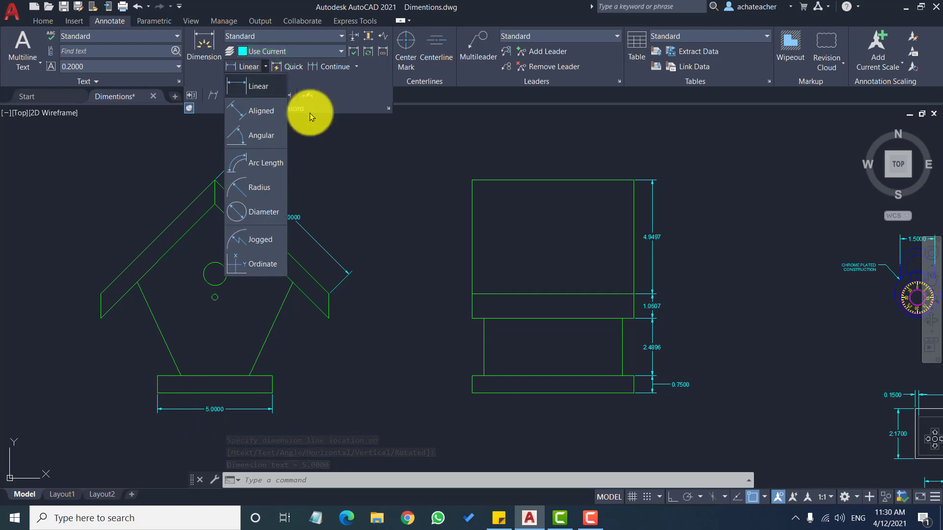
{"action": "left_click", "coordinate": [349, 152]}
{"action": "left_click", "coordinate": [287, 219]}
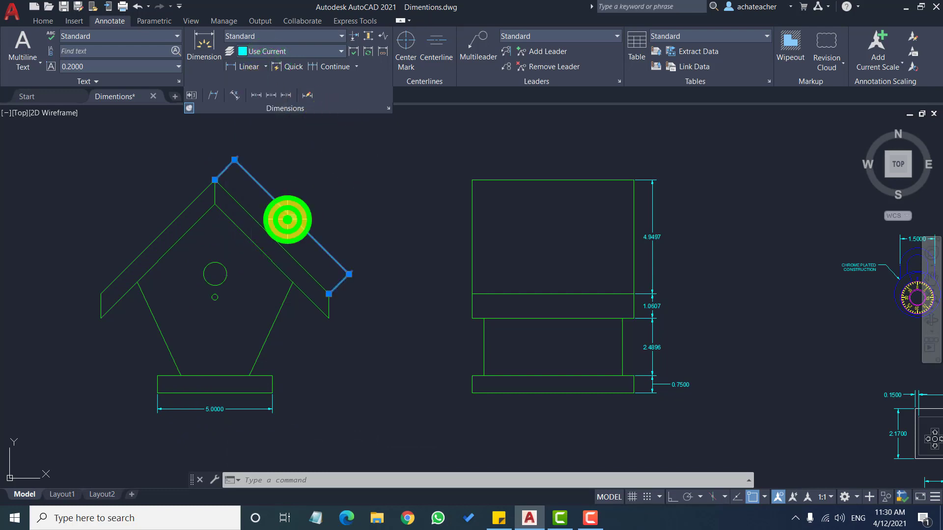
{"action": "key", "text": "Delete"}
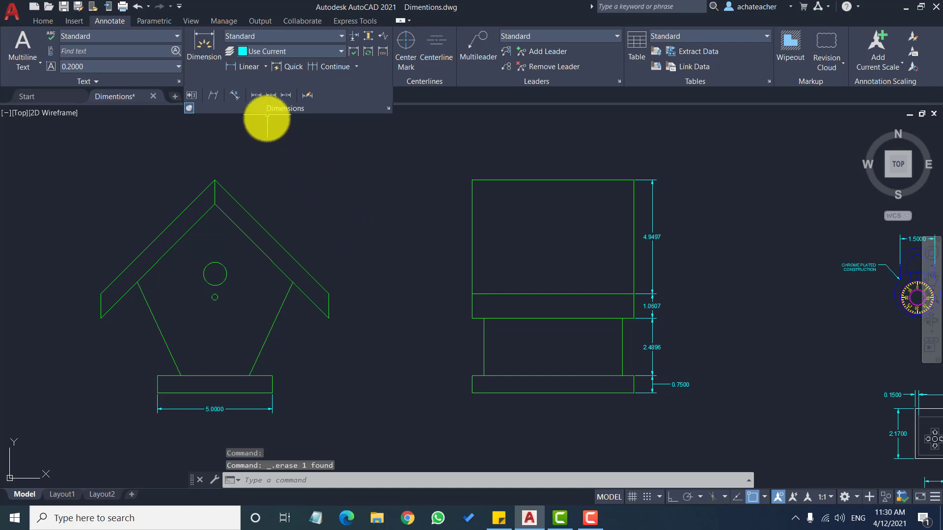
- Add an aligned dimension along the outer right roof edge, from the eave corner to the ridge, placed outside the roof
{"action": "left_click", "coordinate": [265, 67]}
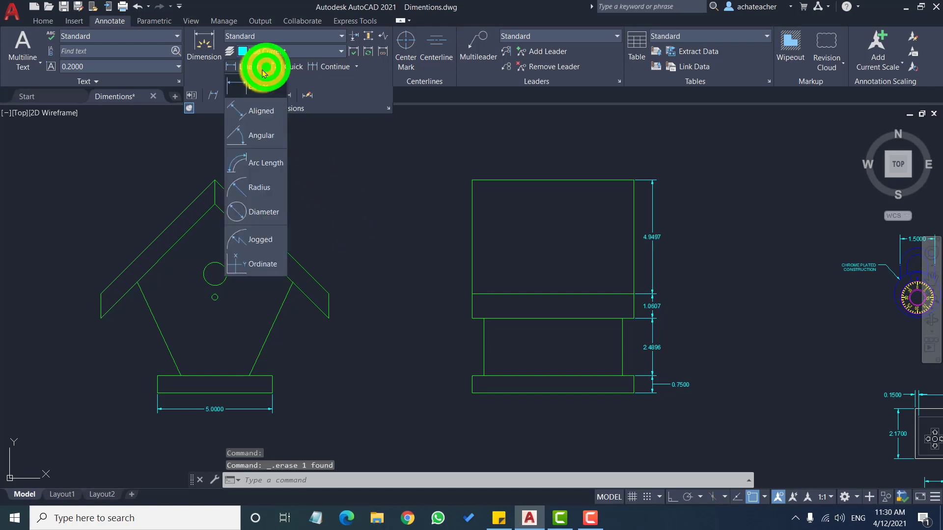
{"action": "left_click", "coordinate": [248, 117]}
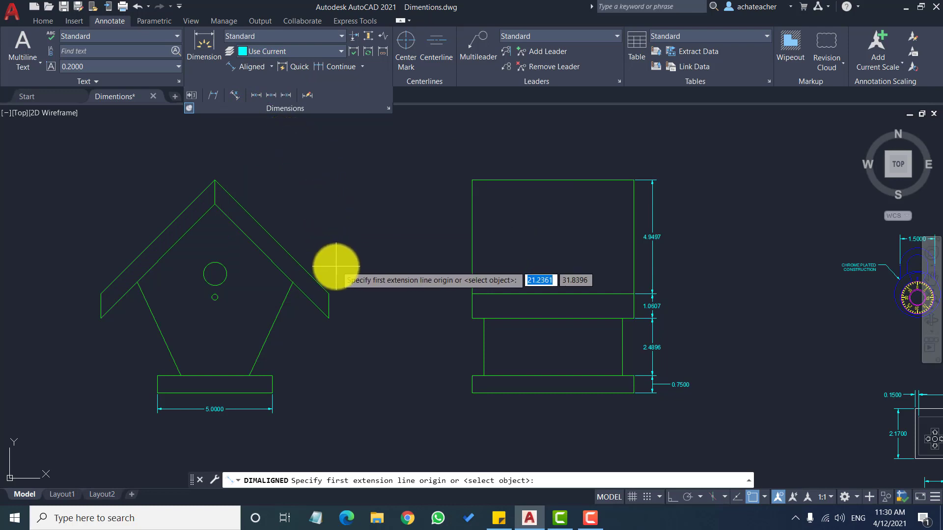
{"action": "left_click", "coordinate": [328, 293]}
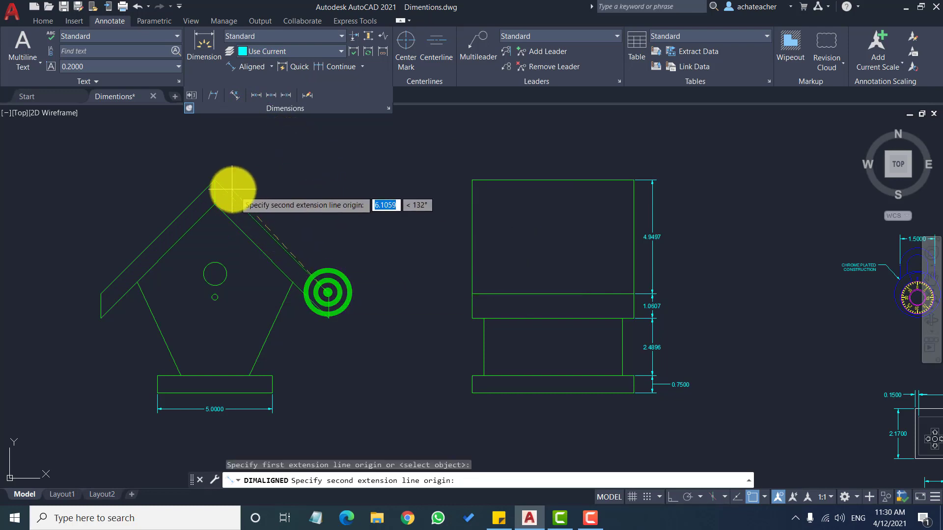
{"action": "left_click", "coordinate": [215, 181]}
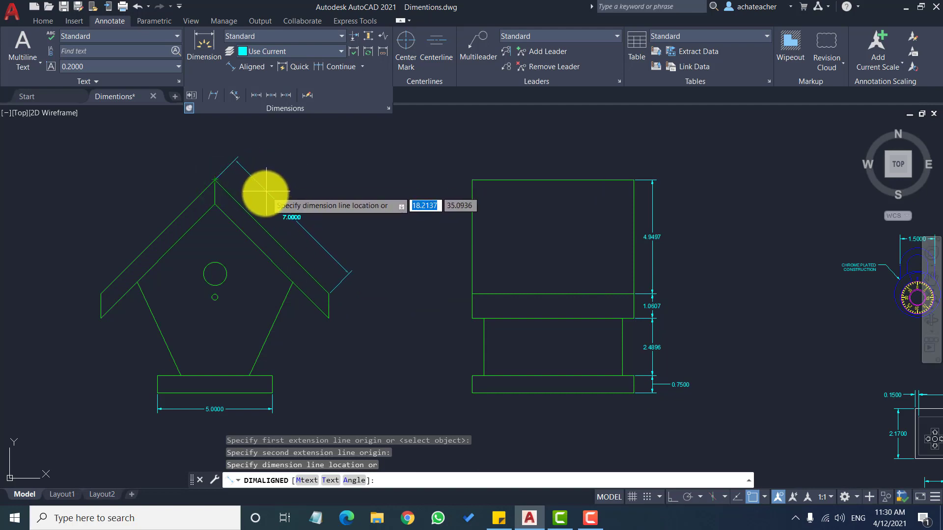
{"action": "left_click", "coordinate": [264, 195]}
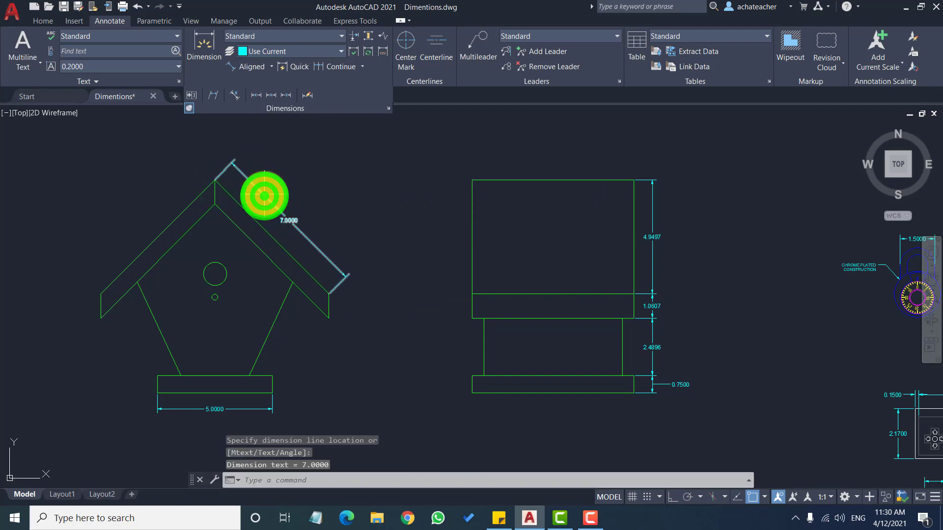
- Add an angular dimension between the inner left roof edge and the slanted left wall, placing the arc below the eave
{"action": "left_click", "coordinate": [271, 68]}
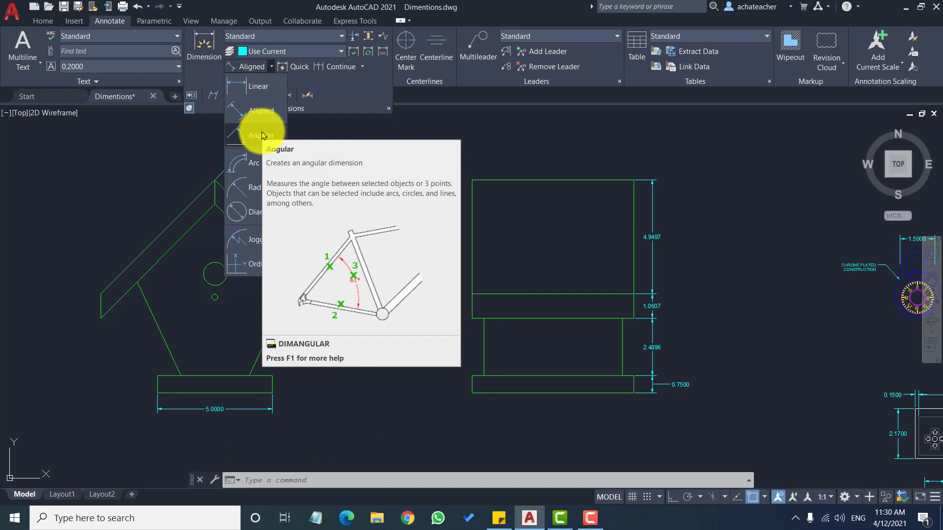
{"action": "left_click", "coordinate": [262, 136]}
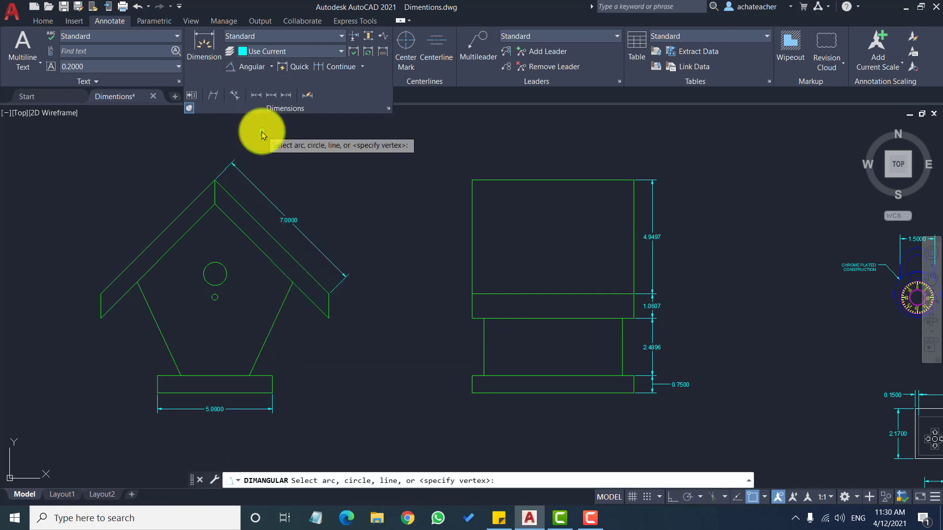
{"action": "left_click", "coordinate": [128, 293]}
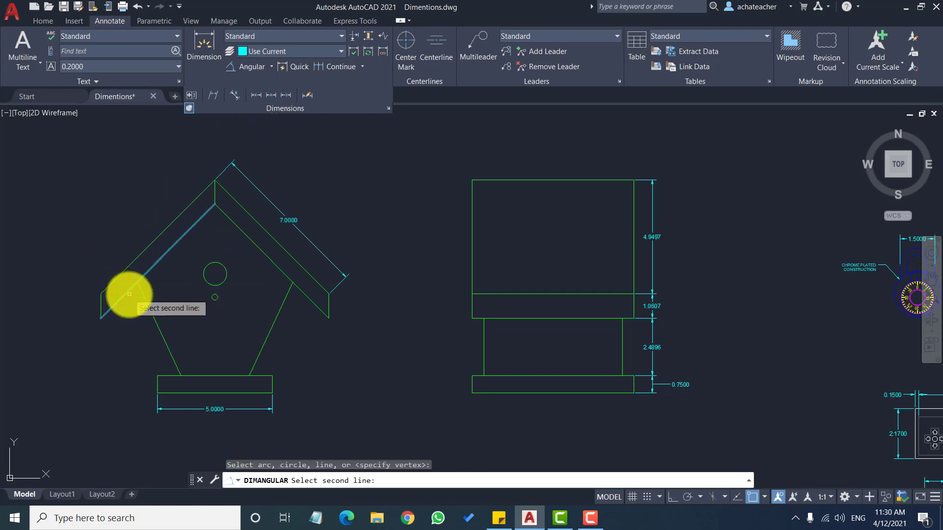
{"action": "left_click", "coordinate": [149, 308]}
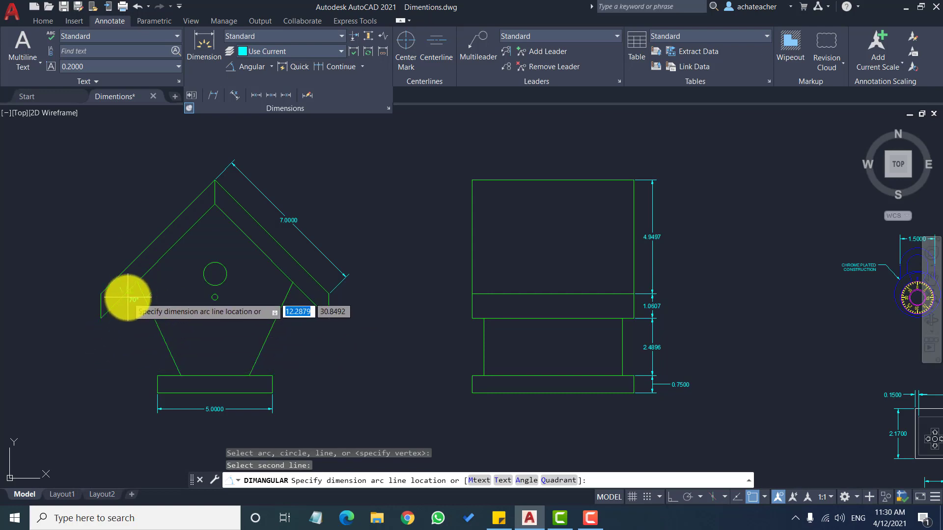
{"action": "left_click", "coordinate": [112, 339]}
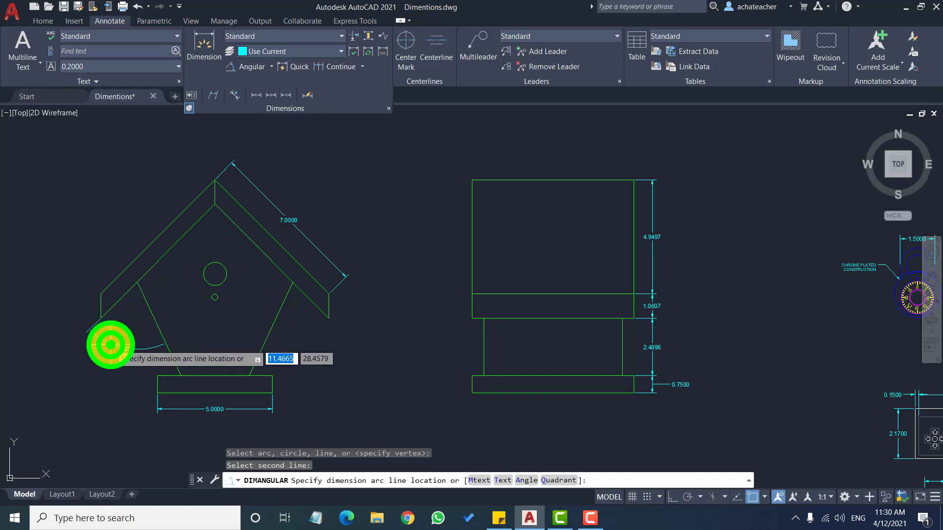
- Add an arc length dimension to the large arc that carries the jogged radius dimension, placed along its outer side
{"action": "left_click", "coordinate": [272, 67]}
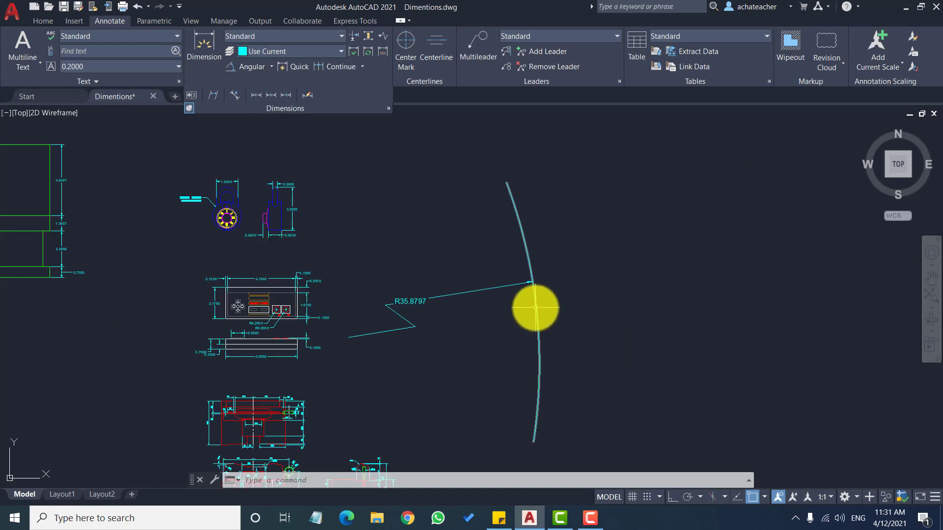
{"action": "left_click", "coordinate": [271, 68]}
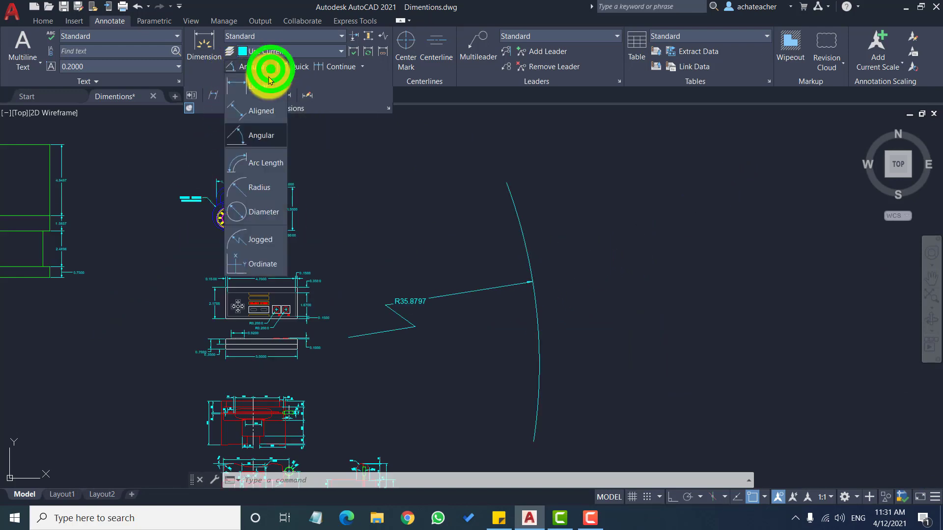
{"action": "left_click", "coordinate": [245, 164]}
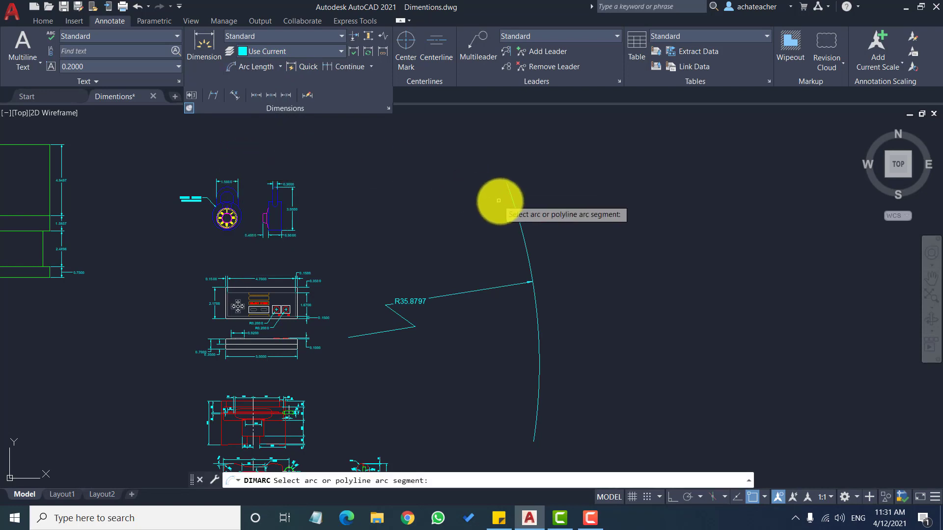
{"action": "left_click", "coordinate": [517, 213]}
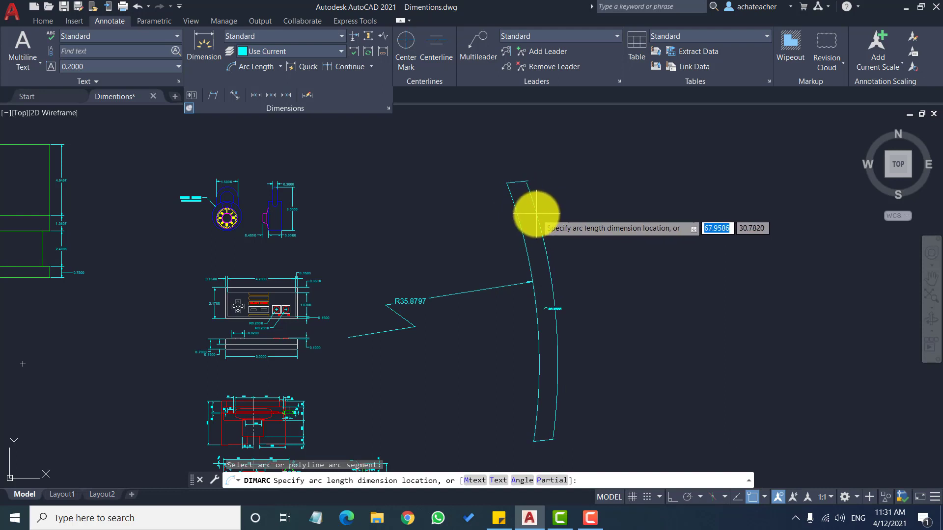
{"action": "left_click", "coordinate": [545, 244]}
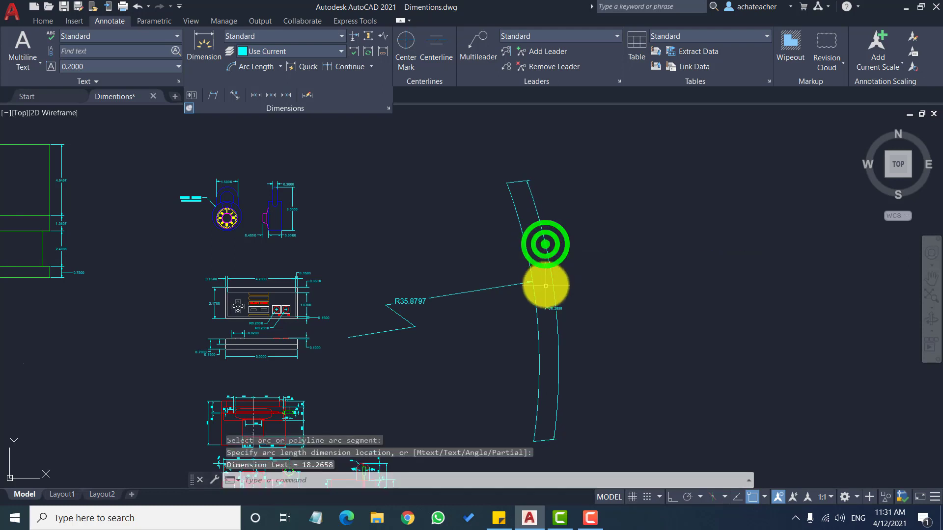
{"action": "scroll", "coordinate": [560, 320], "scroll_direction": "up", "scroll_amount": 5}
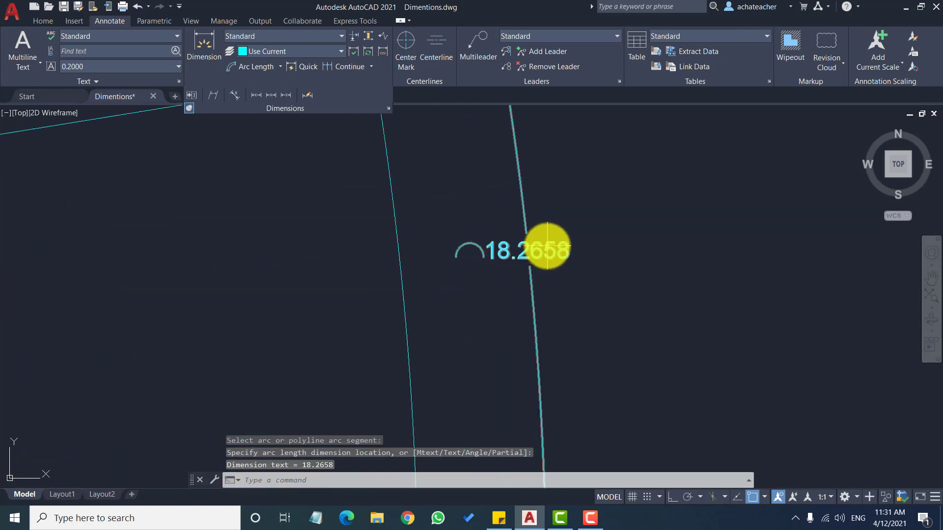
{"action": "scroll", "coordinate": [544, 246], "scroll_direction": "down", "scroll_amount": 5}
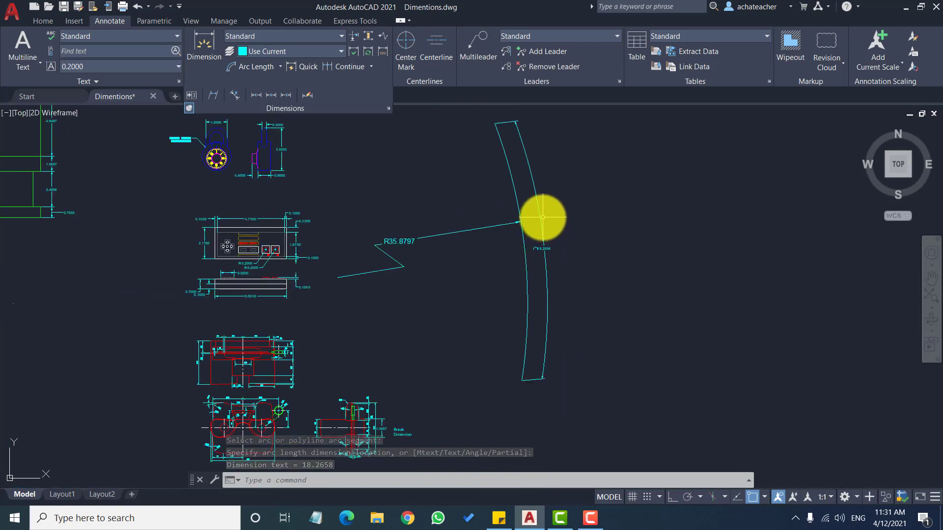
- Add a radius dimension to the larger circle in the birdhouse front view, placing its text to the circle's lower right
{"action": "scroll", "coordinate": [547, 220], "scroll_direction": "down", "scroll_amount": 5}
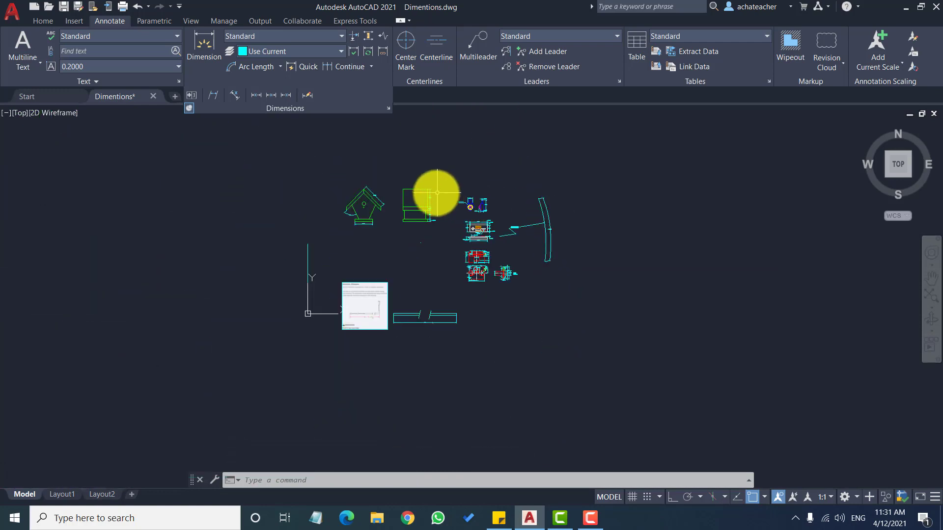
{"action": "scroll", "coordinate": [436, 190], "scroll_direction": "up", "scroll_amount": 5}
{"action": "left_click", "coordinate": [255, 68]}
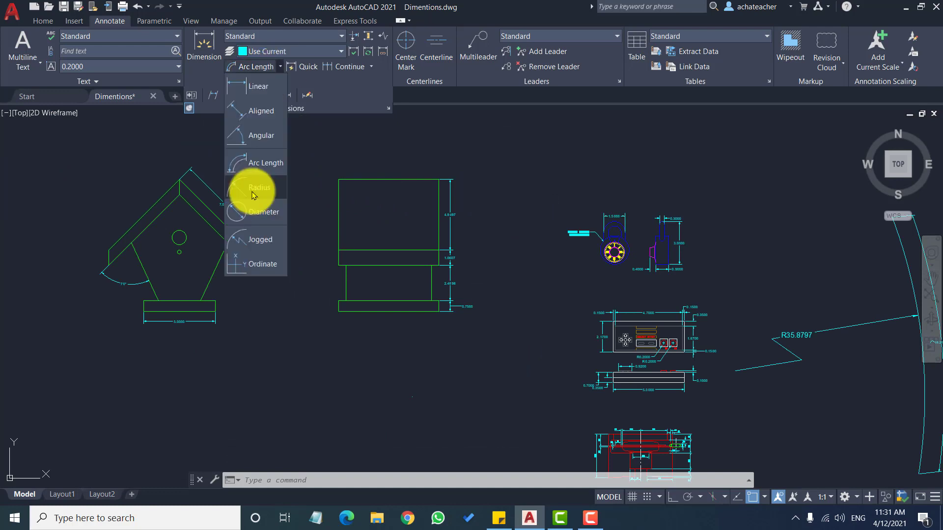
{"action": "left_click", "coordinate": [91, 208]}
{"action": "scroll", "coordinate": [91, 206], "scroll_direction": "up", "scroll_amount": 4}
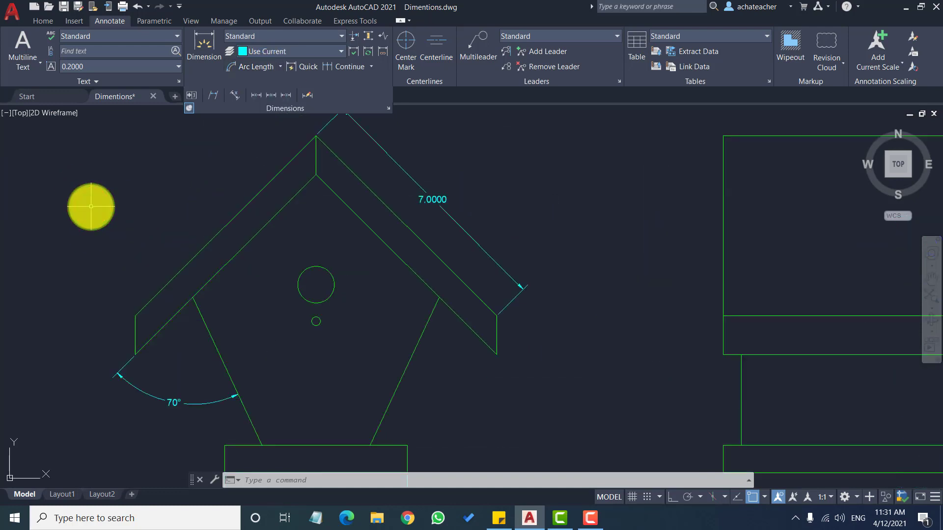
{"action": "left_click", "coordinate": [281, 70]}
{"action": "left_click", "coordinate": [253, 185]}
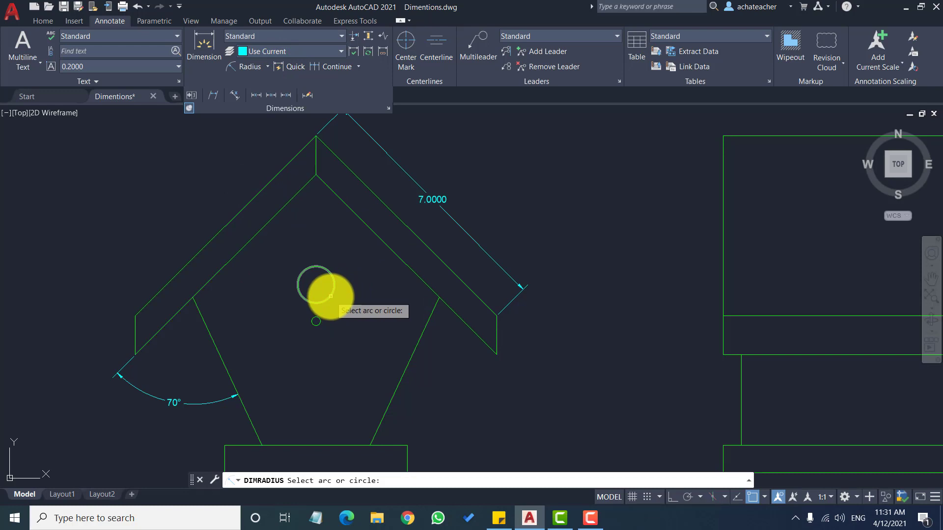
{"action": "left_click", "coordinate": [331, 296]}
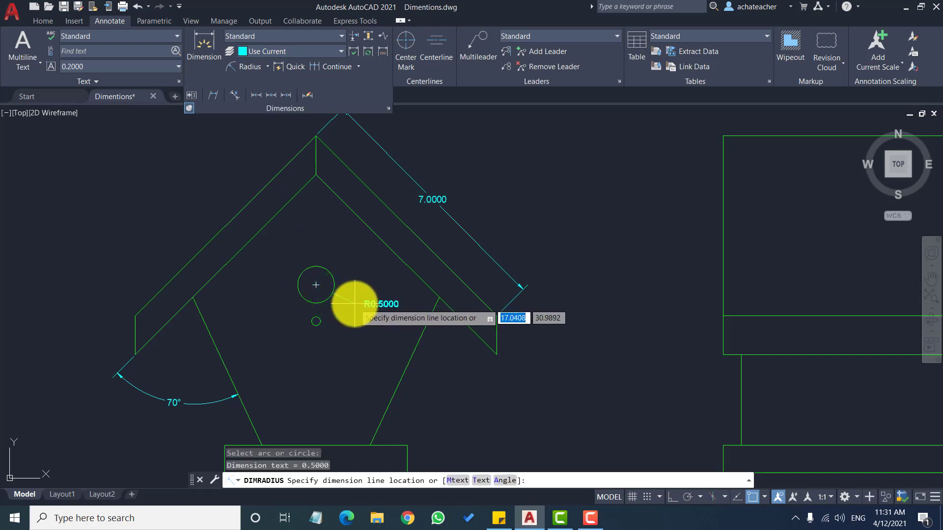
{"action": "left_click", "coordinate": [351, 307]}
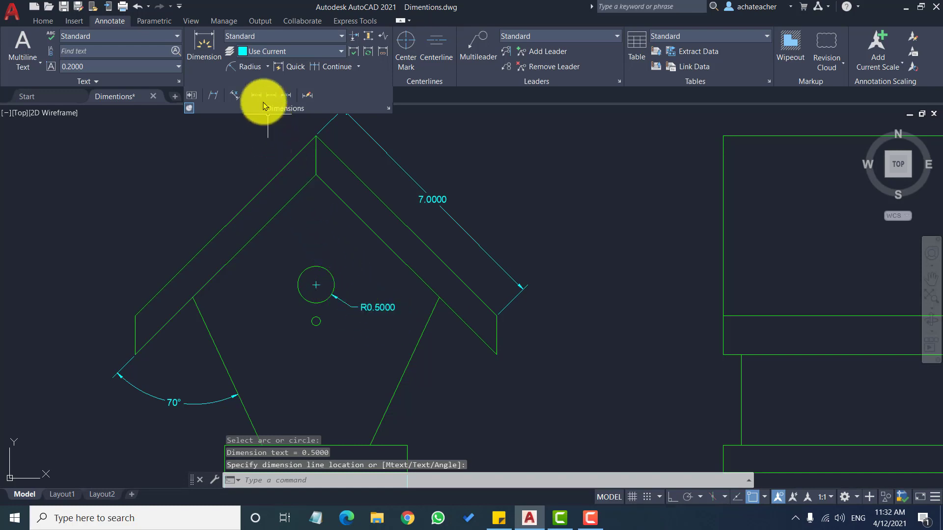
- Add a diameter dimension to the small circle below the birdhouse's entrance hole, placing its text to the lower right
{"action": "left_click", "coordinate": [267, 67]}
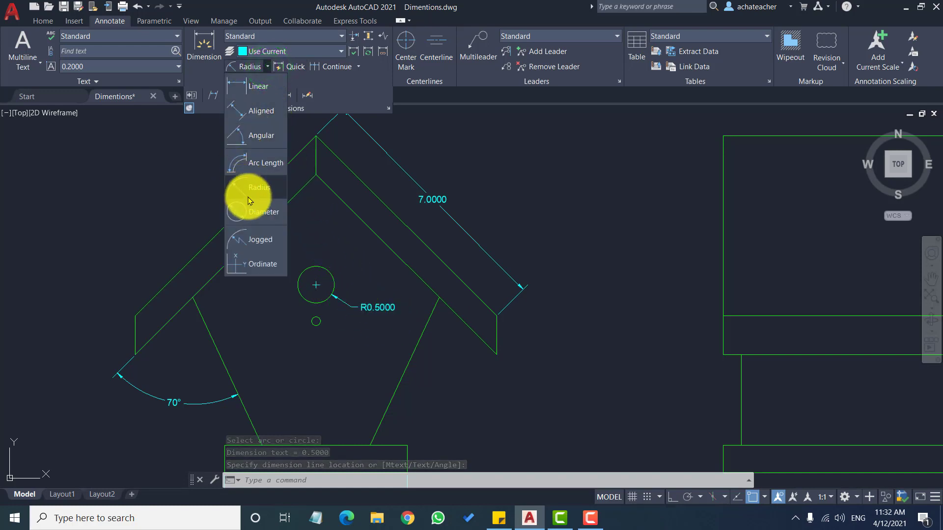
{"action": "left_click", "coordinate": [250, 211]}
{"action": "left_click", "coordinate": [312, 324]}
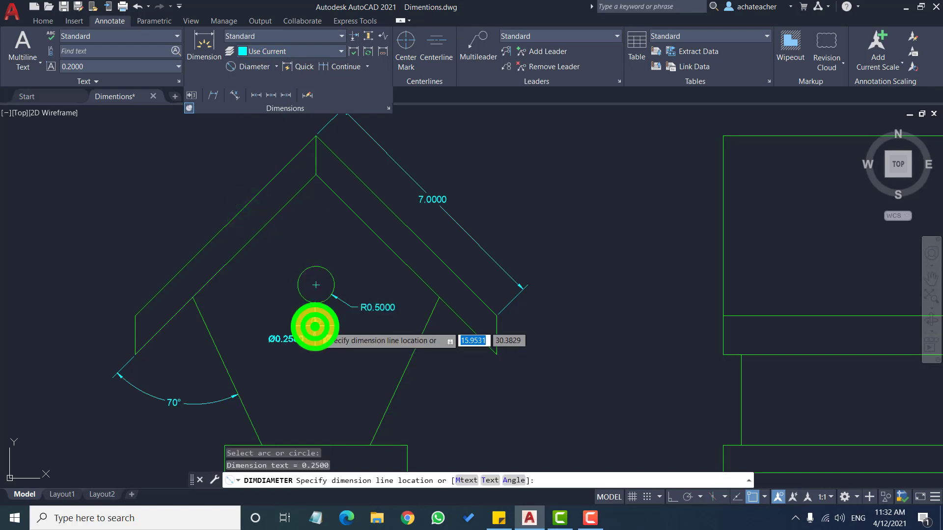
{"action": "left_click", "coordinate": [340, 341]}
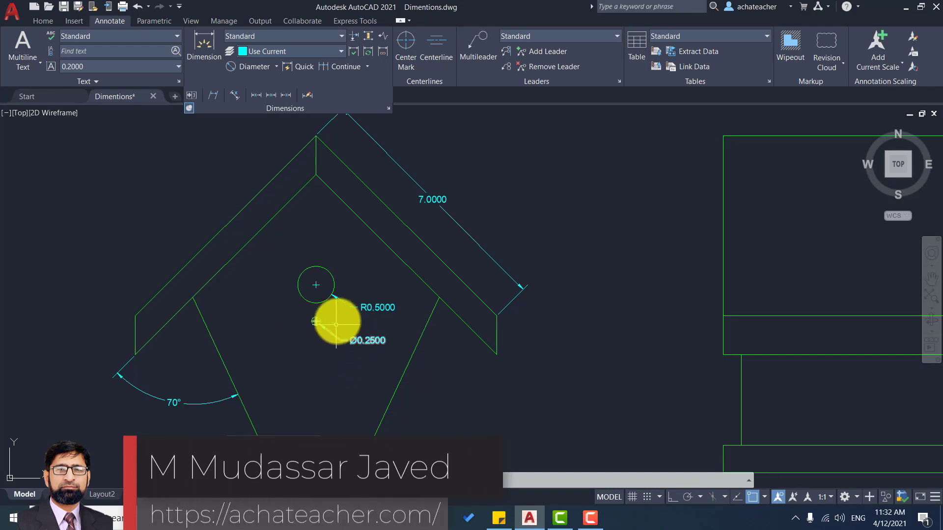
- Delete the existing jogged radius dimension from the large arc
{"action": "left_click", "coordinate": [276, 66]}
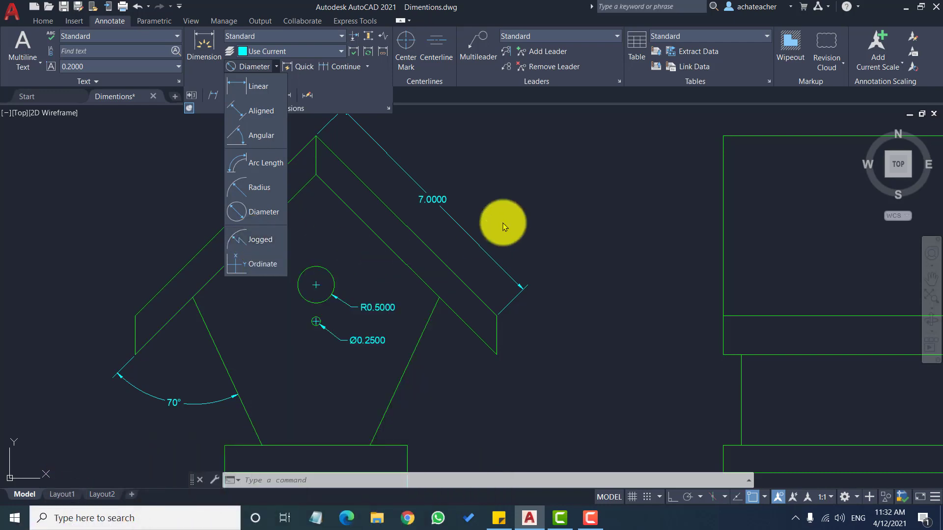
{"action": "scroll", "coordinate": [491, 221], "scroll_direction": "down", "scroll_amount": 5}
{"action": "scroll", "coordinate": [579, 229], "scroll_direction": "down", "scroll_amount": 5}
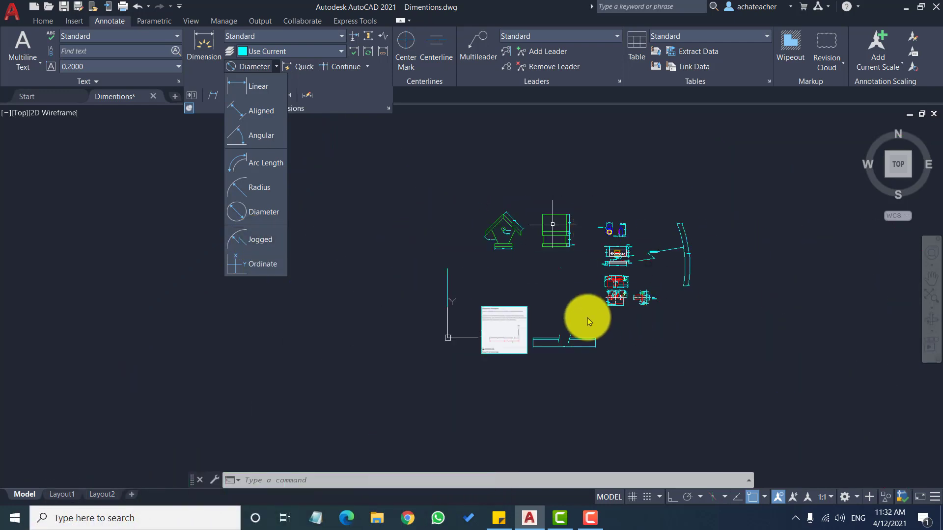
{"action": "scroll", "coordinate": [702, 248], "scroll_direction": "up", "scroll_amount": 5}
{"action": "scroll", "coordinate": [665, 235], "scroll_direction": "up", "scroll_amount": 2}
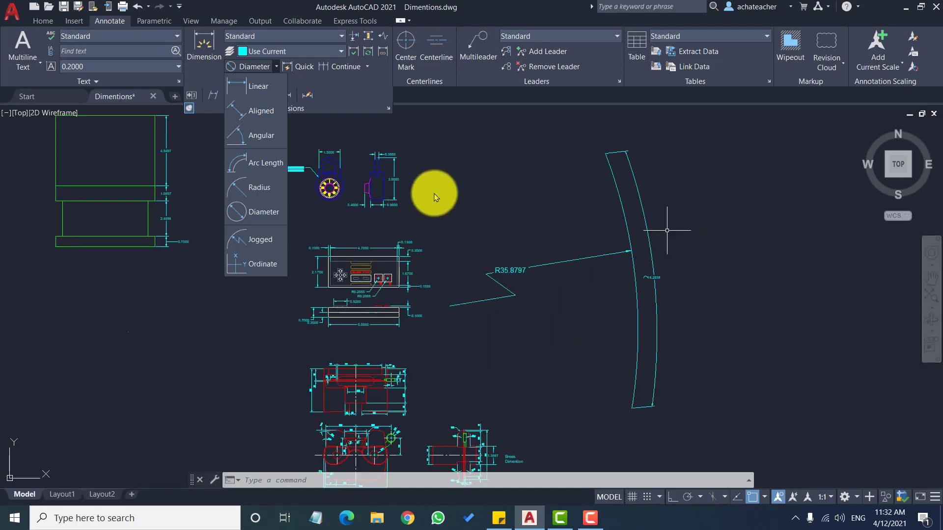
{"action": "left_click", "coordinate": [434, 196]}
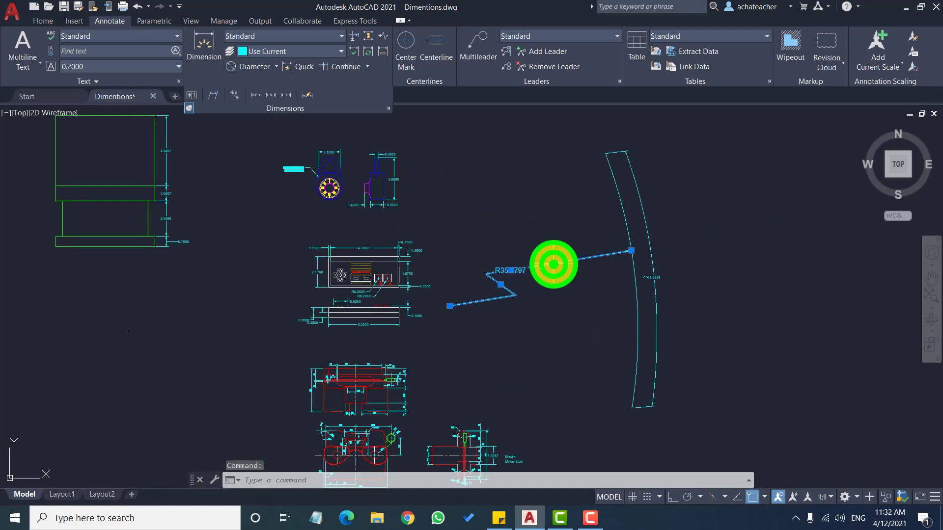
{"action": "key", "text": "Delete"}
{"action": "left_click", "coordinate": [630, 249]}
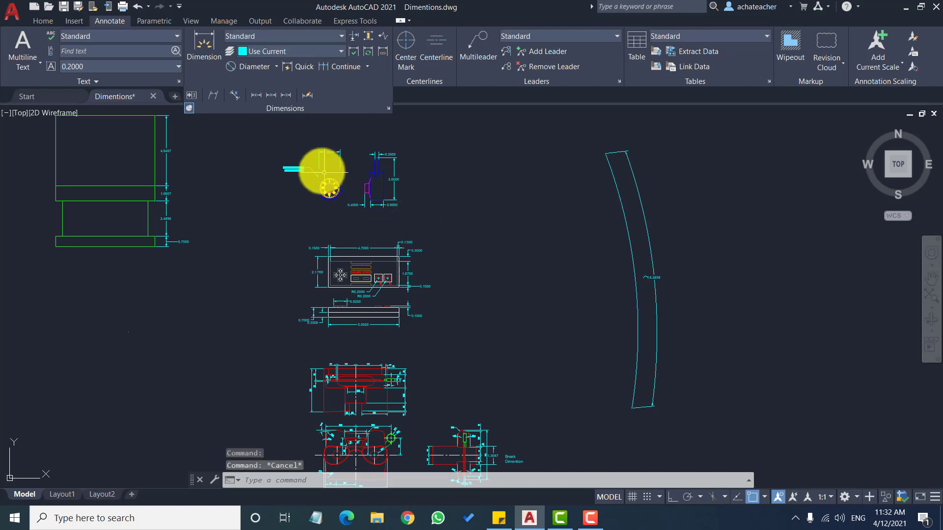
- Add a jogged radius dimension to the large arc, with its center override, dimension line and jog placed on the arc's left side
{"action": "left_click", "coordinate": [274, 69]}
{"action": "left_click", "coordinate": [255, 244]}
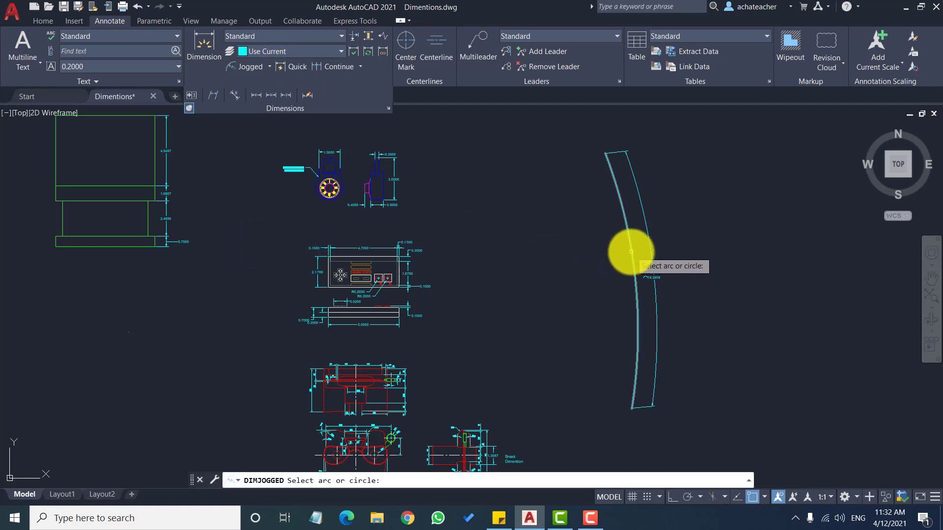
{"action": "left_click", "coordinate": [632, 250]}
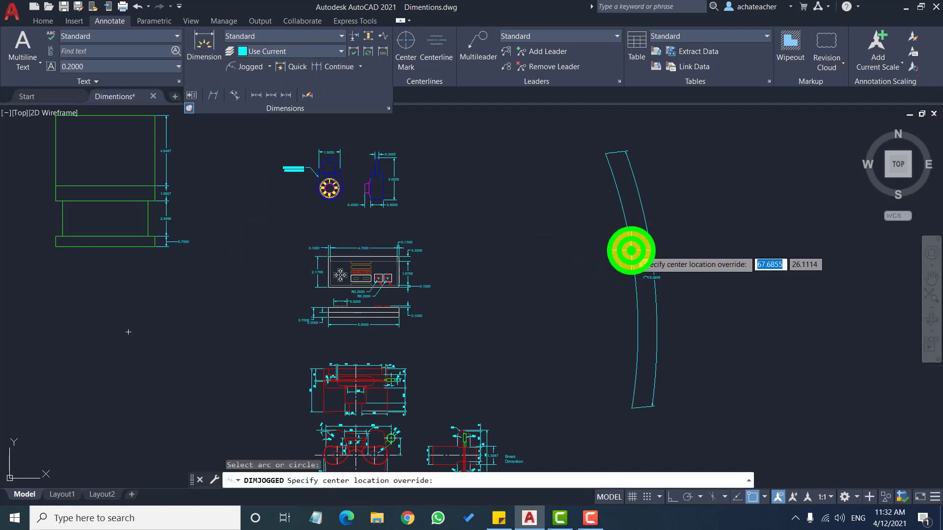
{"action": "left_click", "coordinate": [467, 280]}
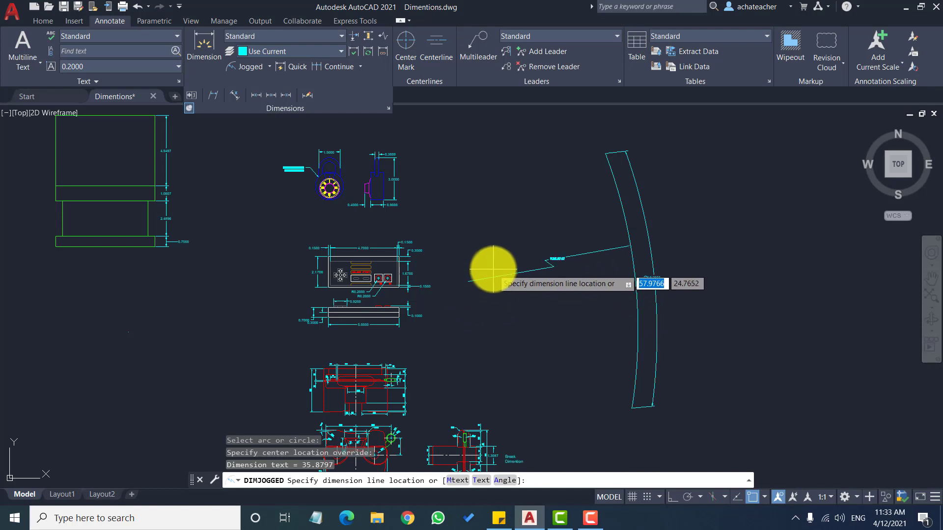
{"action": "left_click", "coordinate": [494, 293]}
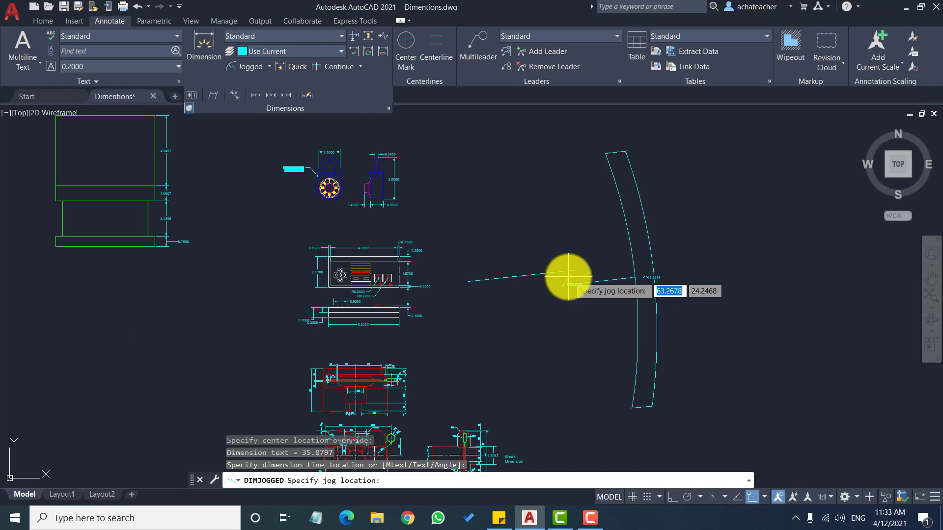
{"action": "left_click", "coordinate": [568, 276]}
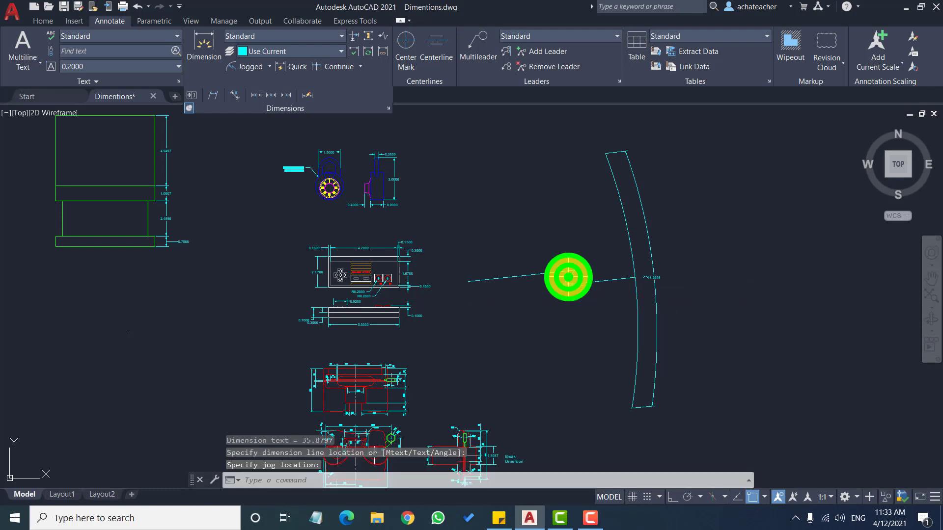
{"action": "scroll", "coordinate": [574, 280], "scroll_direction": "up", "scroll_amount": 6}
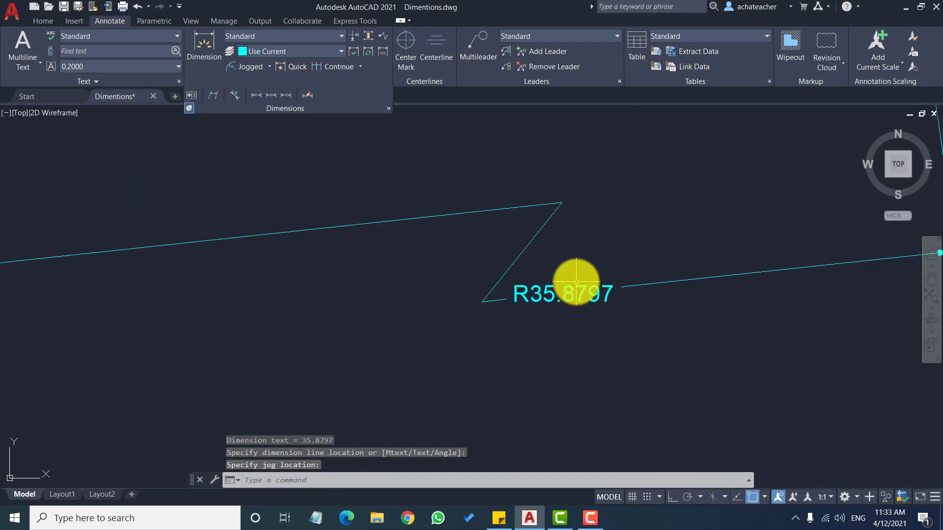
{"action": "scroll", "coordinate": [576, 281], "scroll_direction": "down", "scroll_amount": 7}
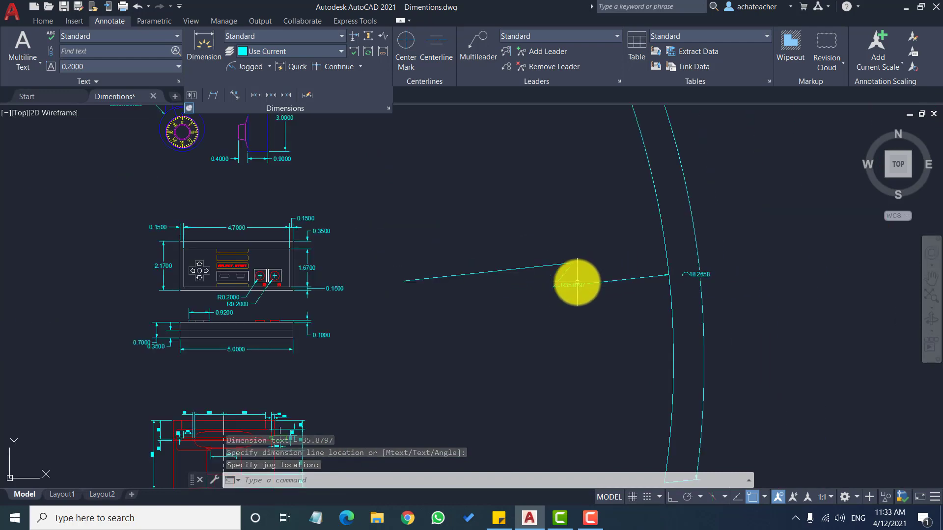
{"action": "scroll", "coordinate": [624, 278], "scroll_direction": "down", "scroll_amount": 3}
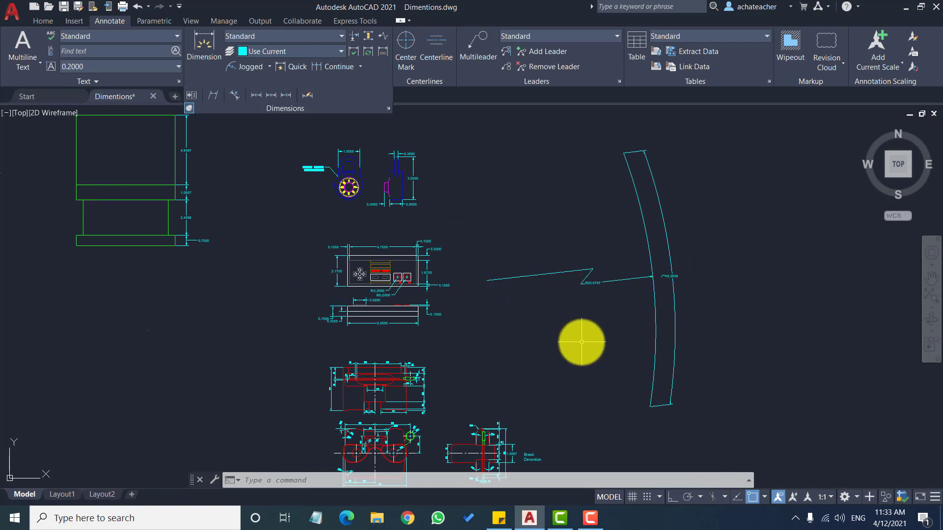
{"action": "scroll", "coordinate": [587, 266], "scroll_direction": "up", "scroll_amount": 4}
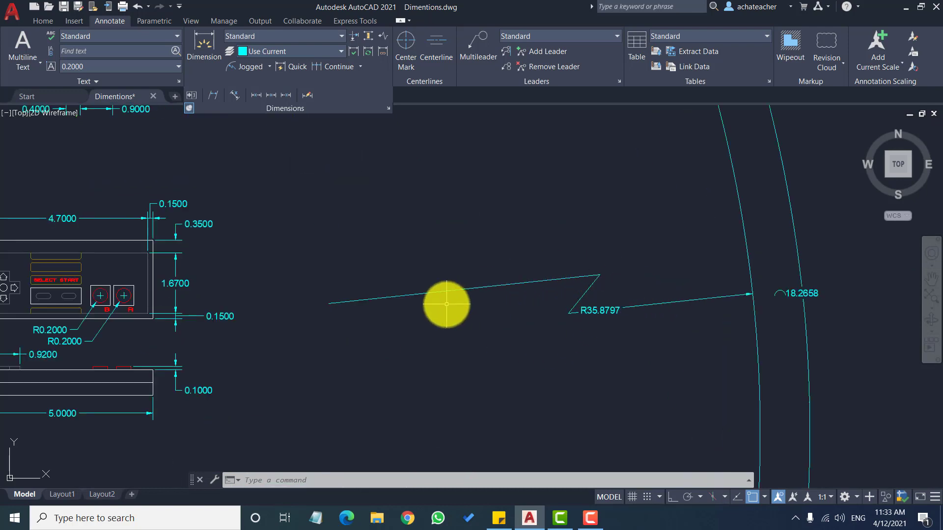
{"action": "scroll", "coordinate": [493, 282], "scroll_direction": "down", "scroll_amount": 4}
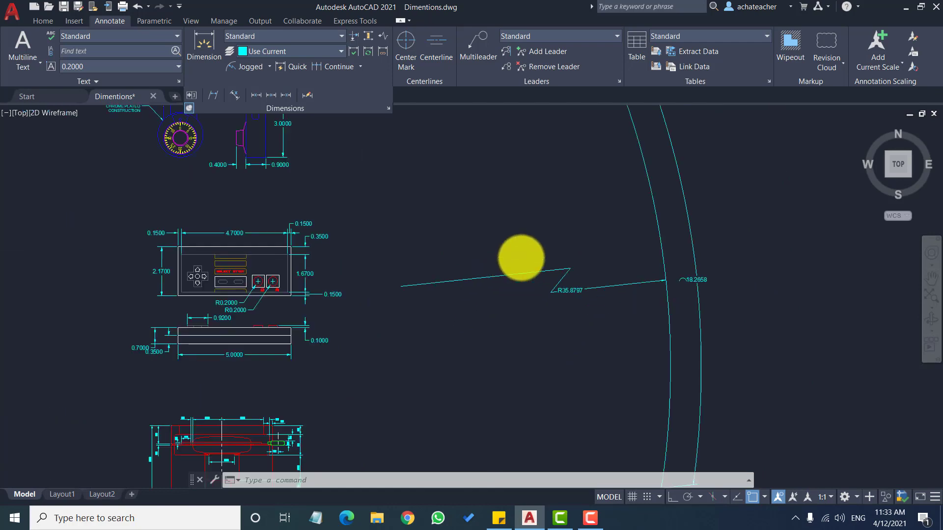
- Add a Y ordinate dimension at the upper end of the vertical line above the origin, with its leader ending slightly lower right
{"action": "left_click", "coordinate": [269, 66]}
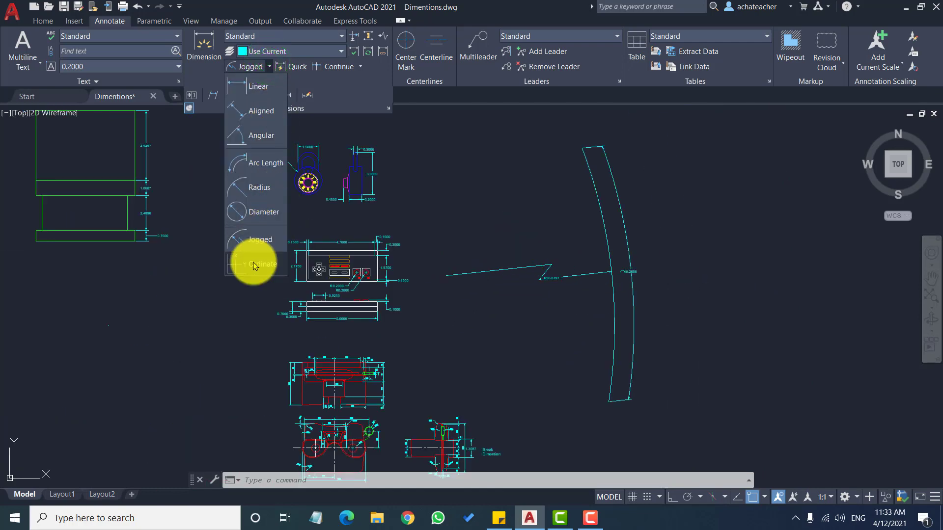
{"action": "scroll", "coordinate": [248, 265], "scroll_direction": "down", "scroll_amount": 1}
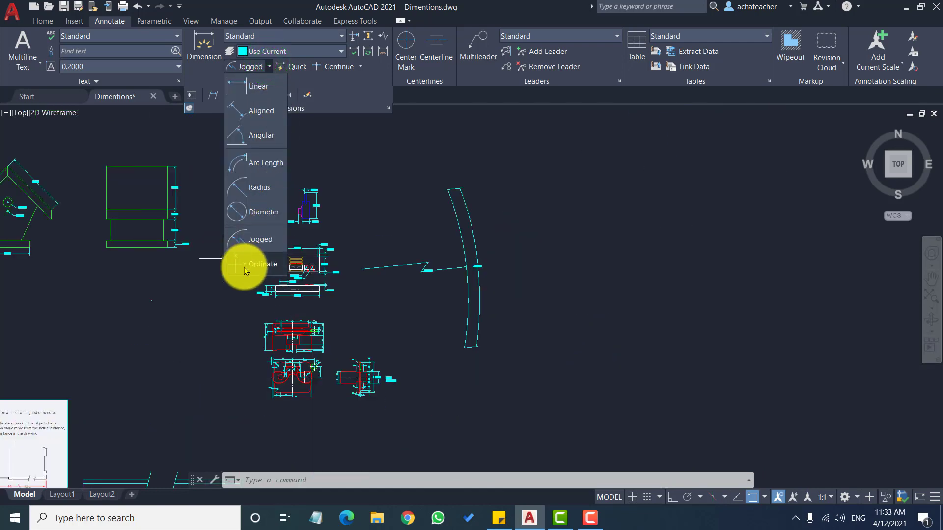
{"action": "left_click", "coordinate": [208, 298]}
{"action": "scroll", "coordinate": [206, 296], "scroll_direction": "down", "scroll_amount": 4}
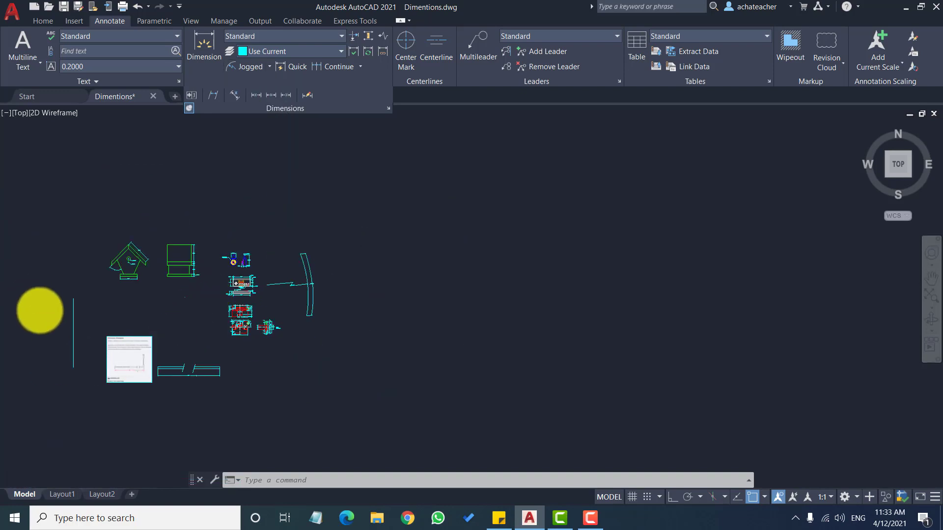
{"action": "scroll", "coordinate": [60, 337], "scroll_direction": "up", "scroll_amount": 4}
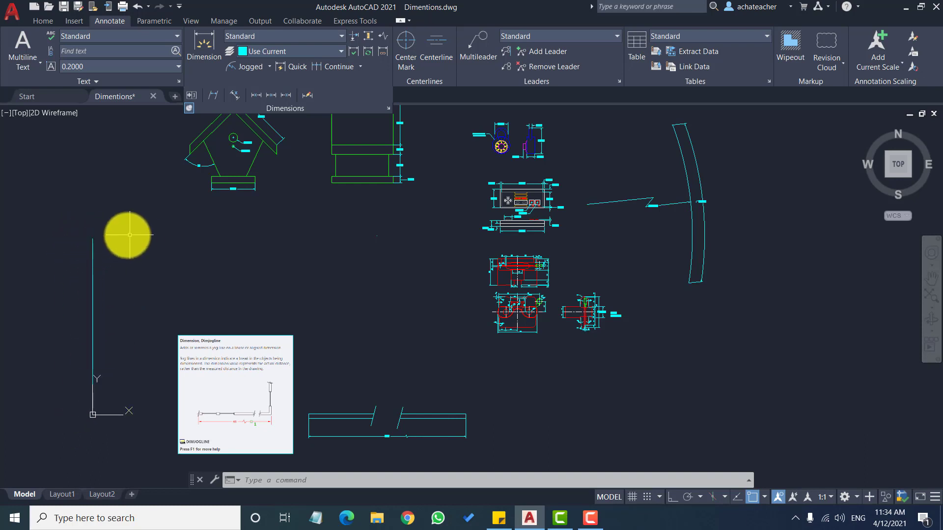
{"action": "left_click", "coordinate": [269, 67]}
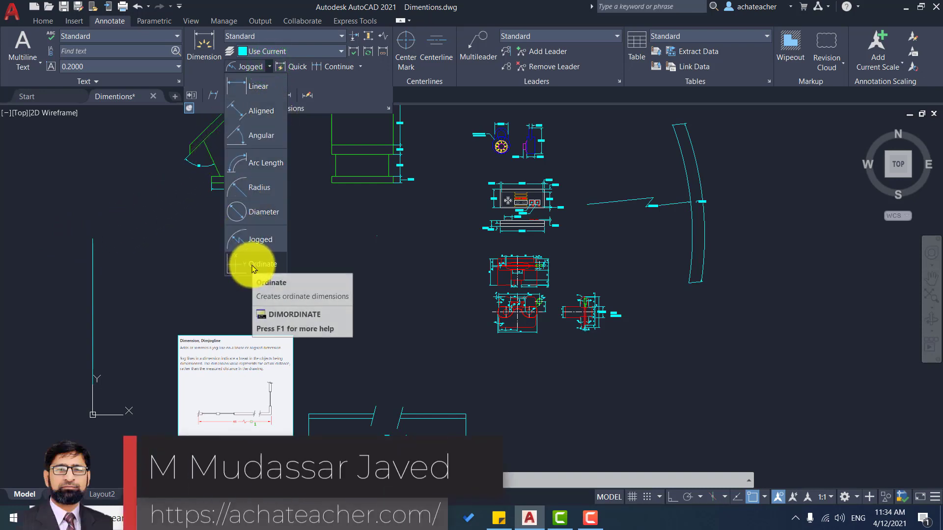
{"action": "left_click", "coordinate": [253, 264]}
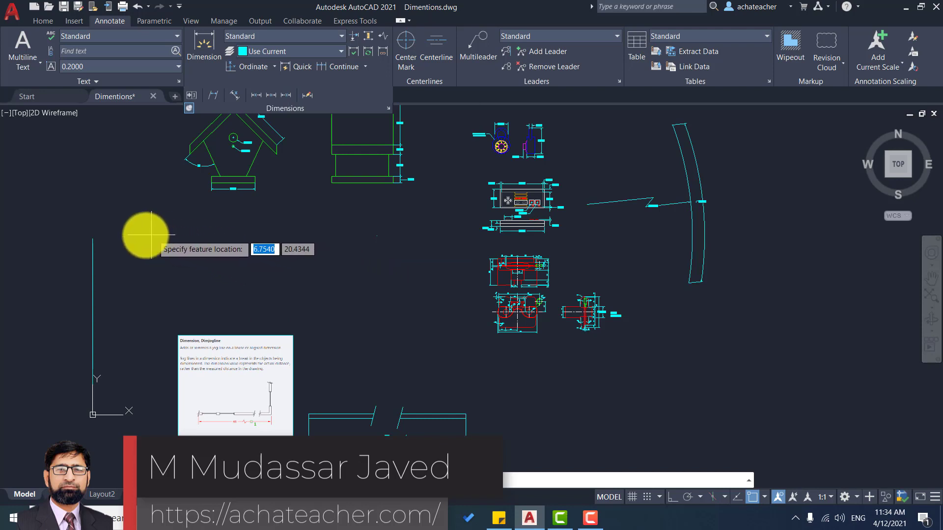
{"action": "left_click", "coordinate": [91, 238]}
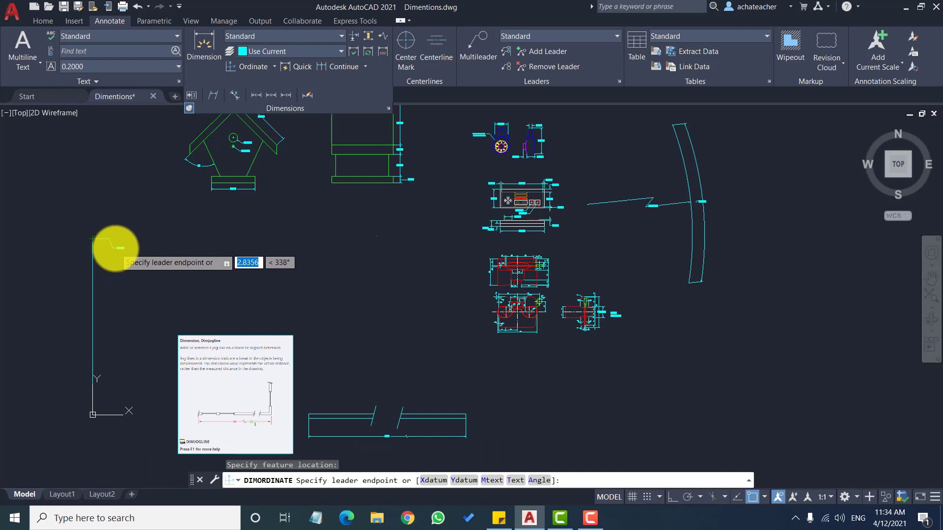
{"action": "left_click", "coordinate": [115, 247]}
{"action": "scroll", "coordinate": [86, 240], "scroll_direction": "up", "scroll_amount": 5}
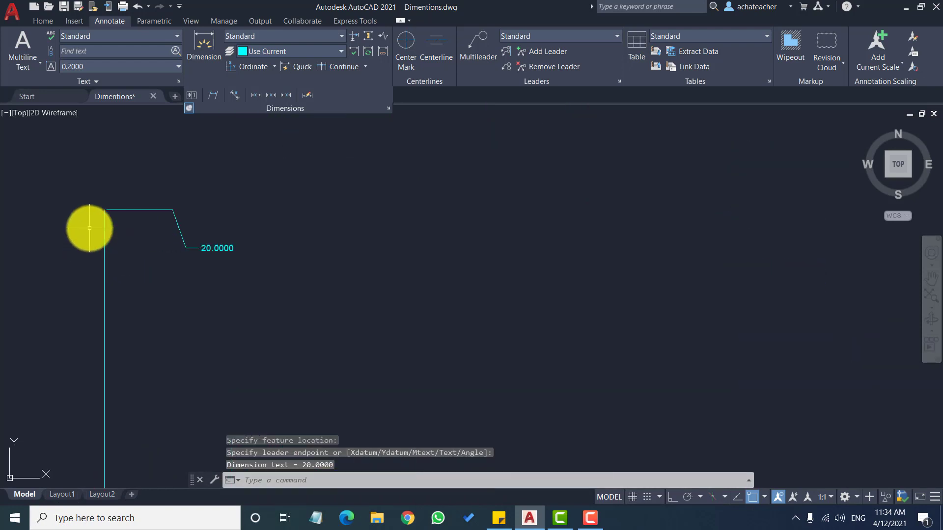
{"action": "scroll", "coordinate": [92, 211], "scroll_direction": "up", "scroll_amount": 2}
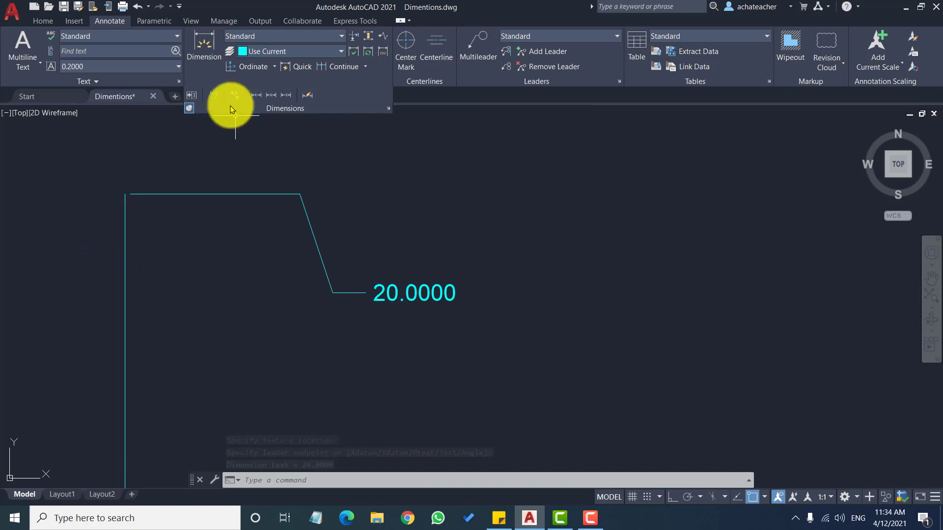
- Add an X ordinate dimension at the upper end of the vertical line above the origin, with its leader running straight up
{"action": "left_click", "coordinate": [276, 70]}
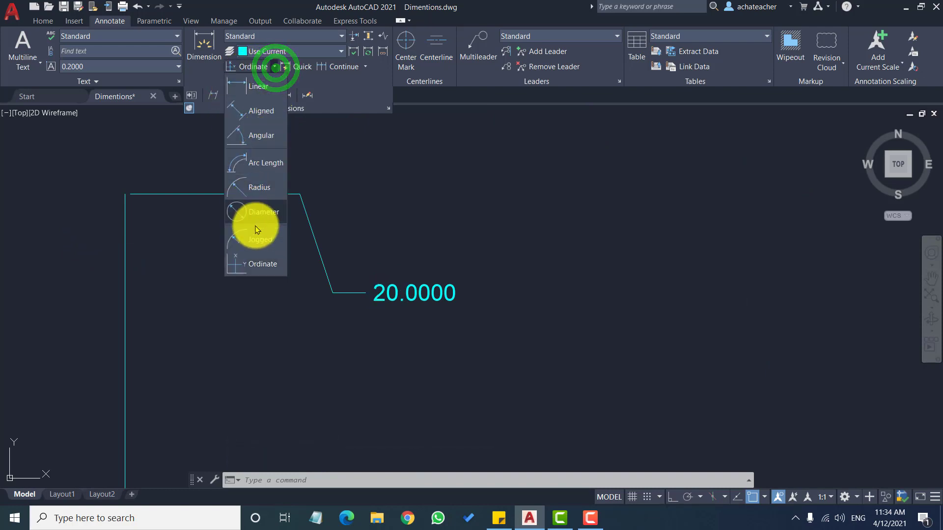
{"action": "left_click", "coordinate": [254, 269]}
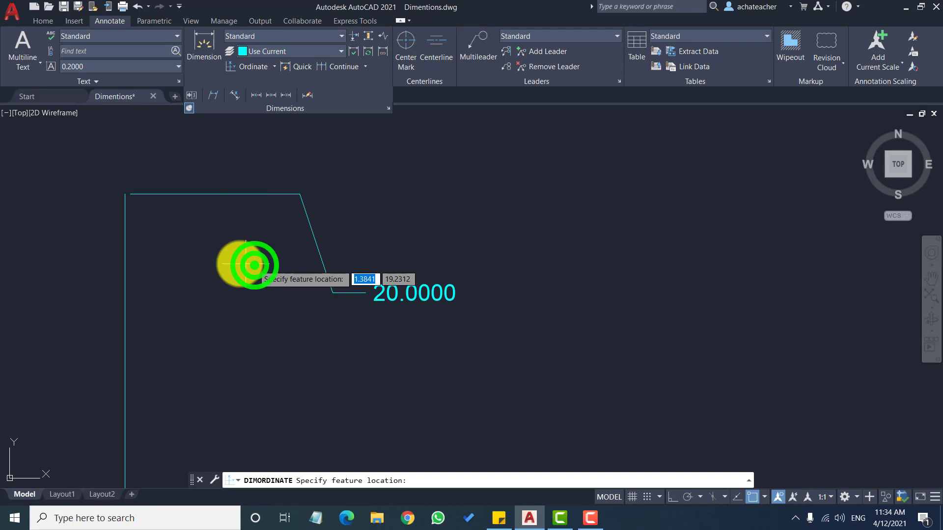
{"action": "left_click", "coordinate": [123, 193]}
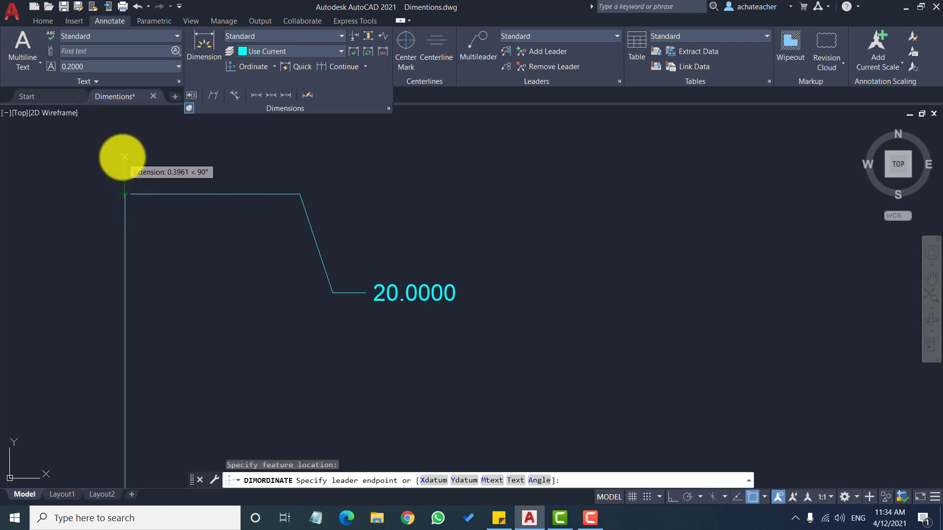
{"action": "left_click", "coordinate": [124, 161]}
{"action": "scroll", "coordinate": [136, 148], "scroll_direction": "down", "scroll_amount": 5}
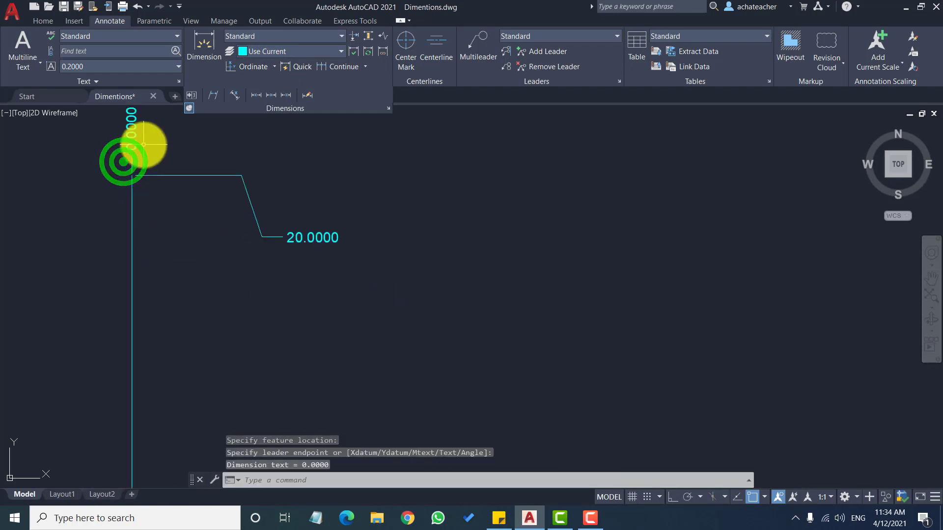
{"action": "scroll", "coordinate": [294, 370], "scroll_direction": "down", "scroll_amount": 3}
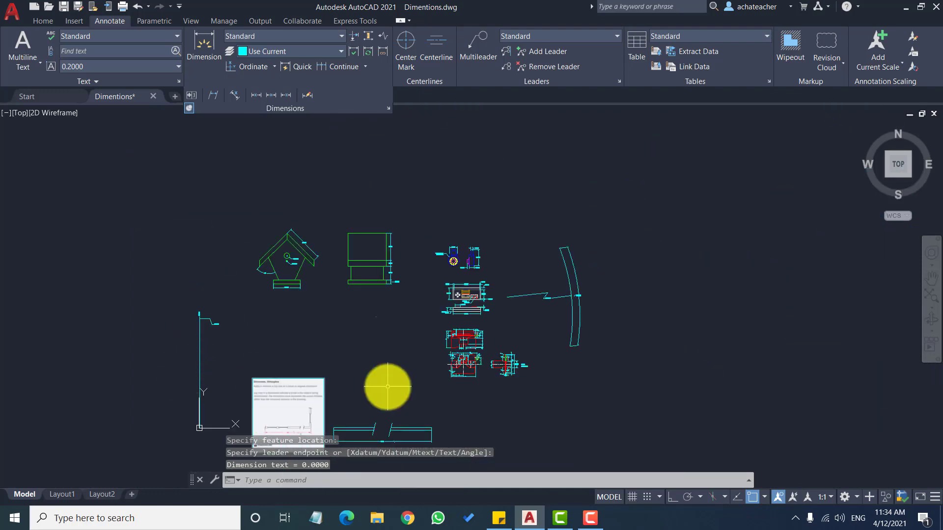
{"action": "scroll", "coordinate": [208, 273], "scroll_direction": "up", "scroll_amount": 6}
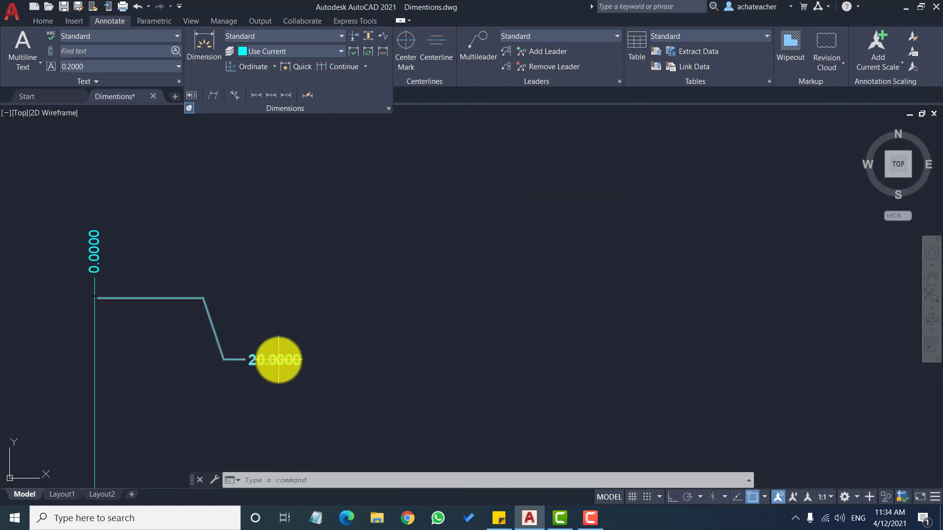
{"action": "mouse_move", "coordinate": [278, 359]}
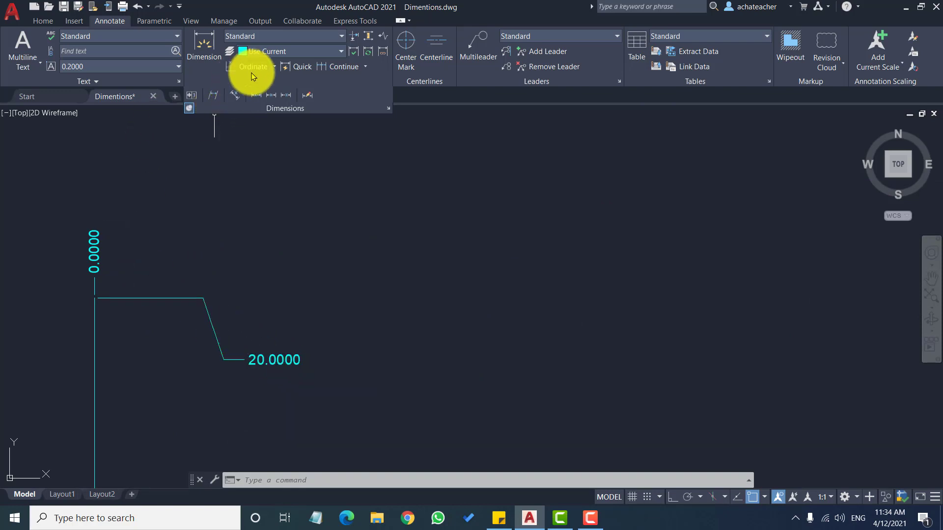
{"action": "left_click", "coordinate": [274, 69]}
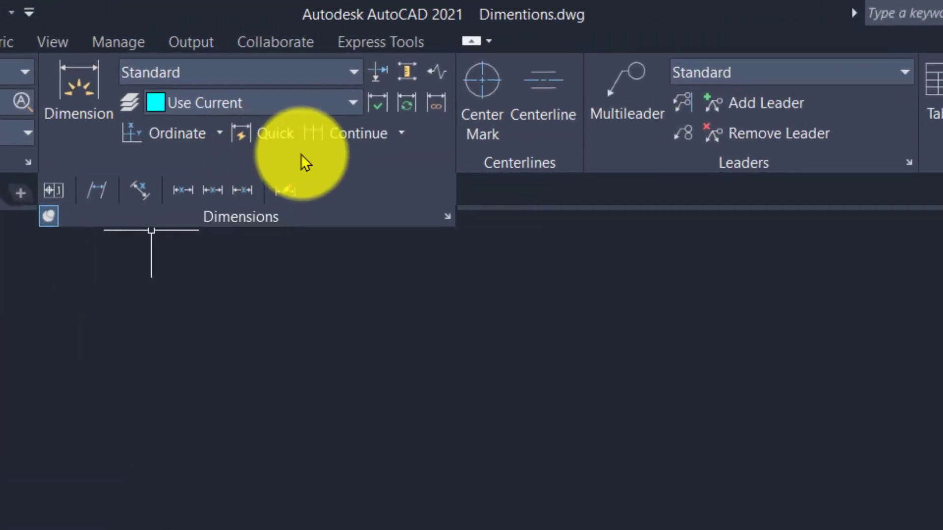
{"action": "left_click", "coordinate": [401, 133]}
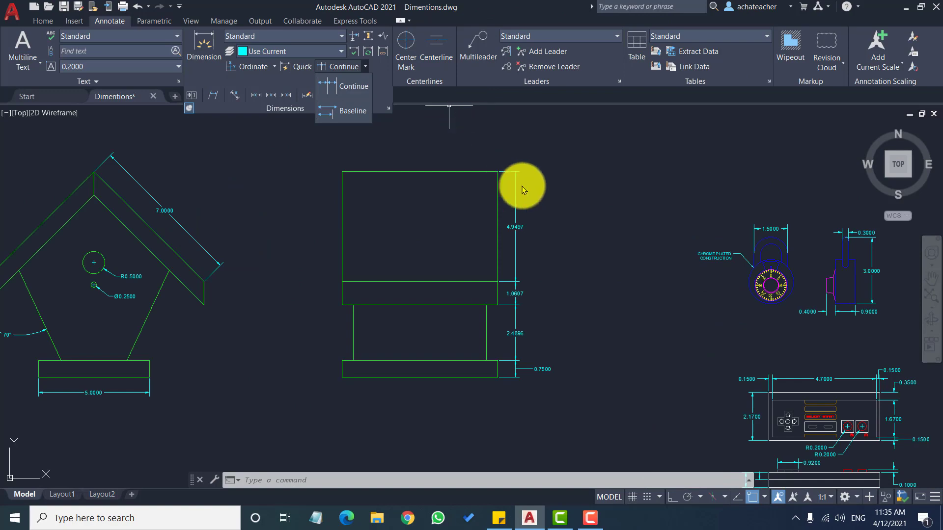
{"action": "scroll", "coordinate": [515, 185], "scroll_direction": "up", "scroll_amount": 2}
{"action": "scroll", "coordinate": [516, 193], "scroll_direction": "down", "scroll_amount": 2}
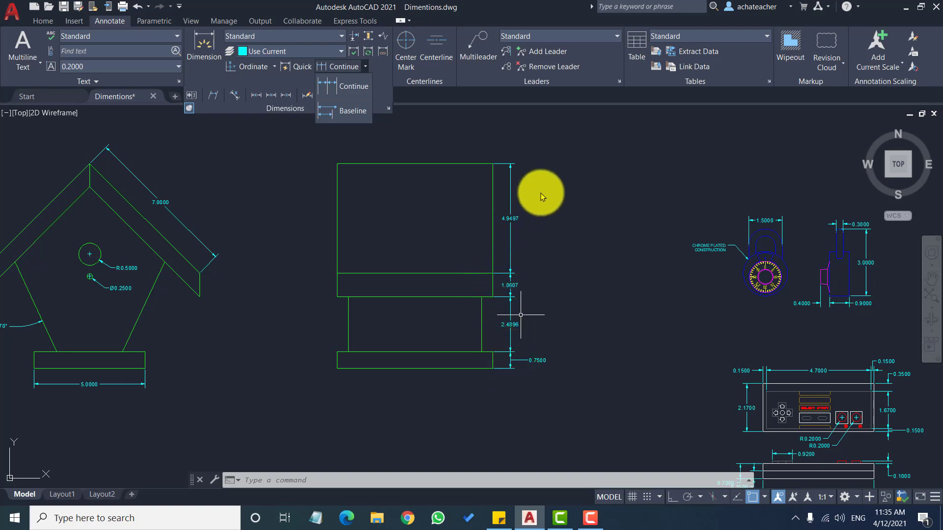
{"action": "left_click", "coordinate": [577, 147]}
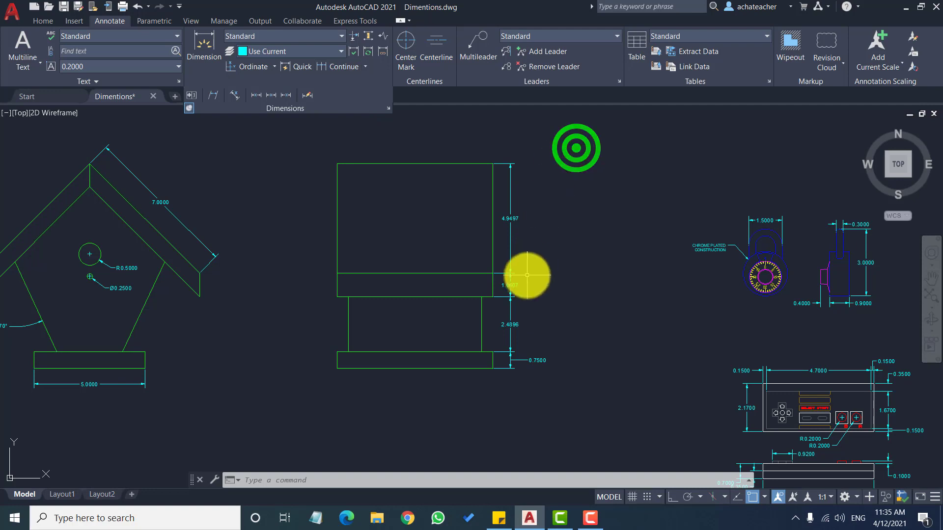
- Delete the chain of vertical dimensions along the right side of the birdhouse's side view
{"action": "left_click", "coordinate": [540, 135]}
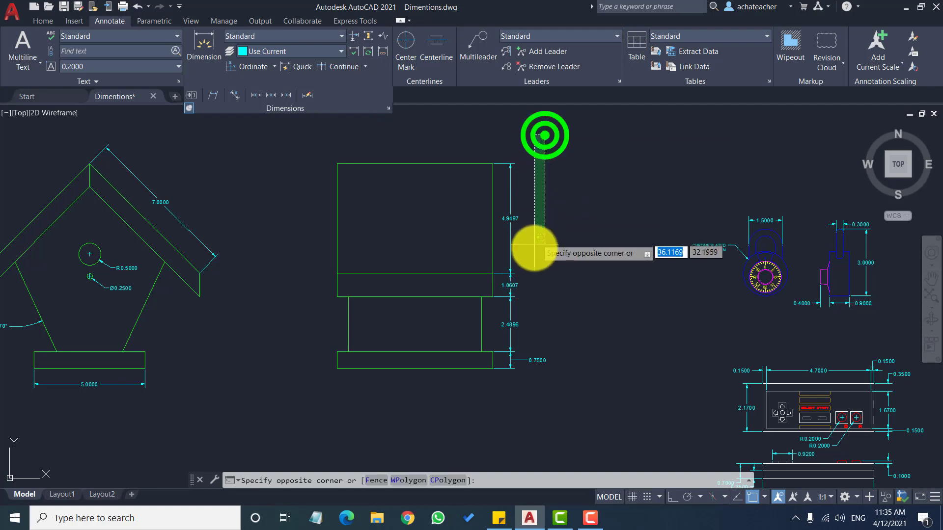
{"action": "left_click", "coordinate": [502, 397]}
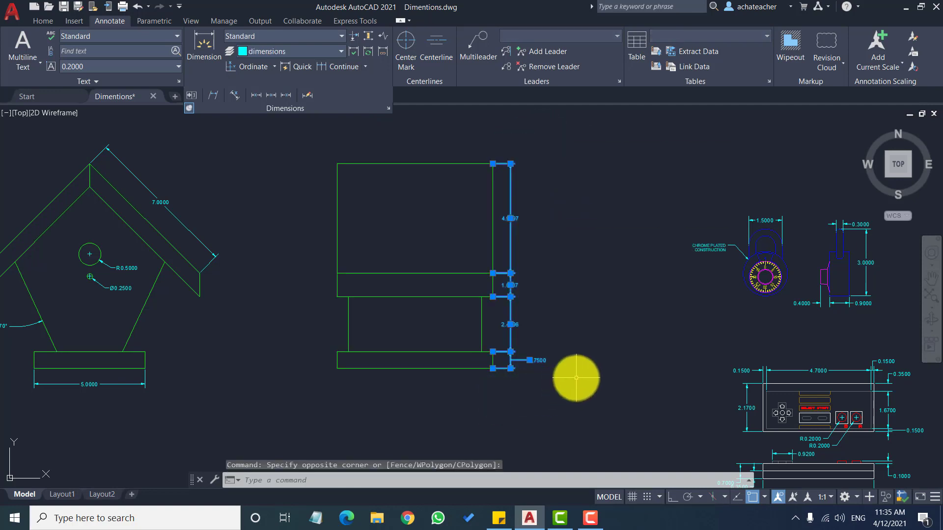
{"action": "key", "text": "Delete"}
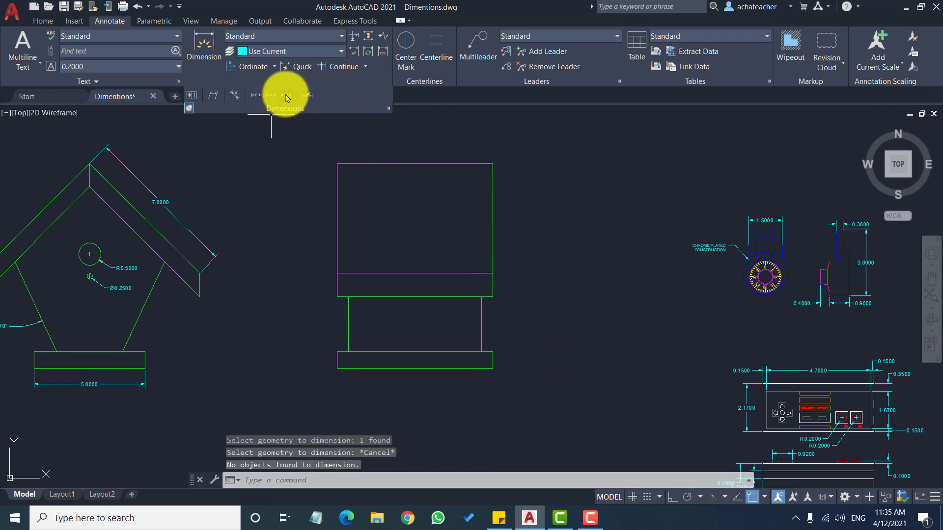
- Add a vertical linear dimension to the right edge of the side view's tall roof section, starting from its upper corner
{"action": "left_click", "coordinate": [275, 66]}
{"action": "left_click", "coordinate": [253, 86]}
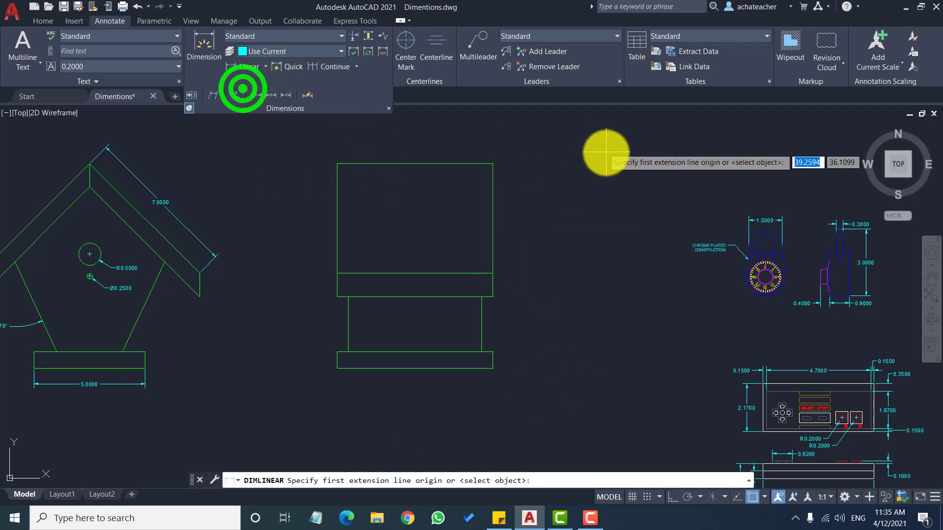
{"action": "left_click", "coordinate": [487, 164]}
{"action": "left_click", "coordinate": [491, 273]}
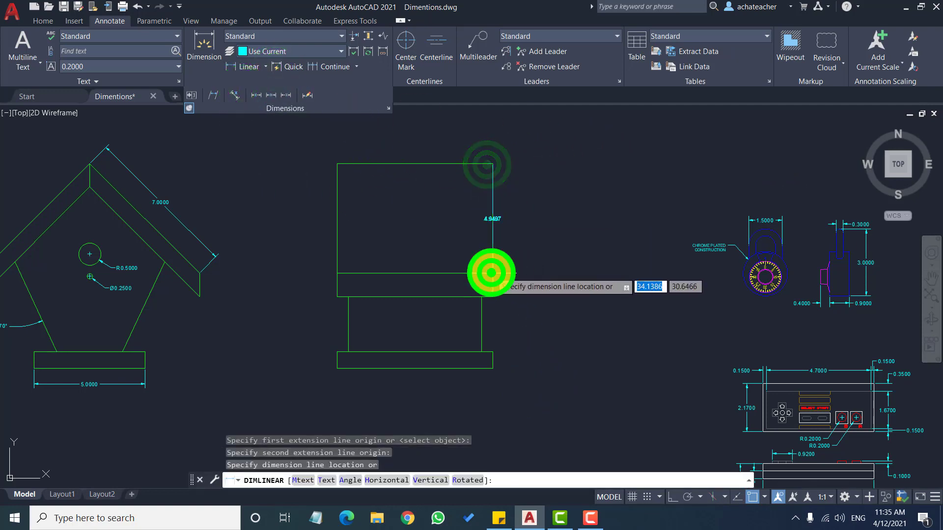
{"action": "left_click", "coordinate": [514, 270]}
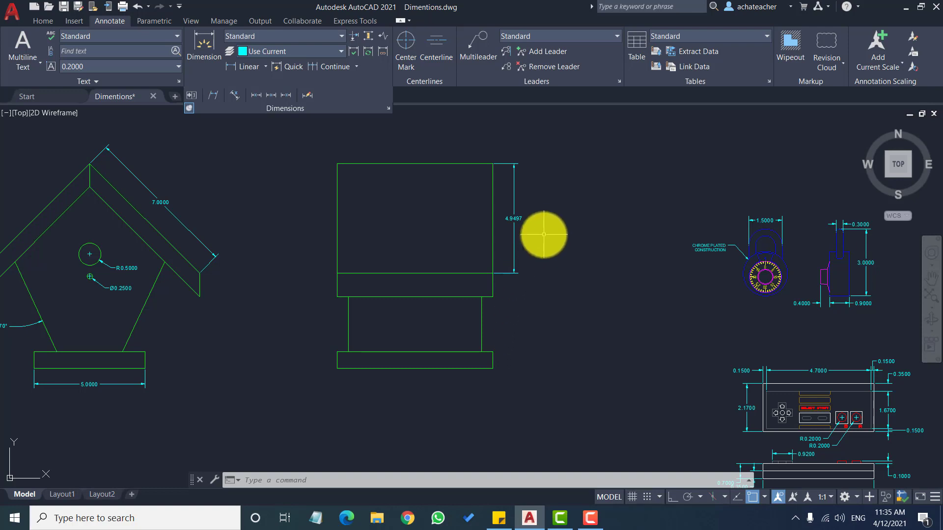
- Continue the right-hand dimension downward across the narrow roof band, the recessed body and the base of the side view
{"action": "left_click", "coordinate": [515, 273]}
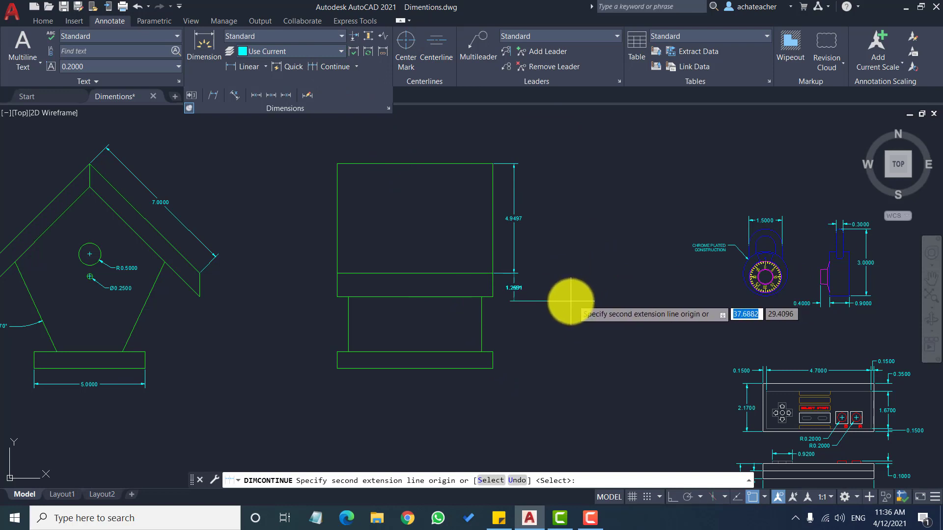
{"action": "scroll", "coordinate": [571, 302], "scroll_direction": "up", "scroll_amount": 2}
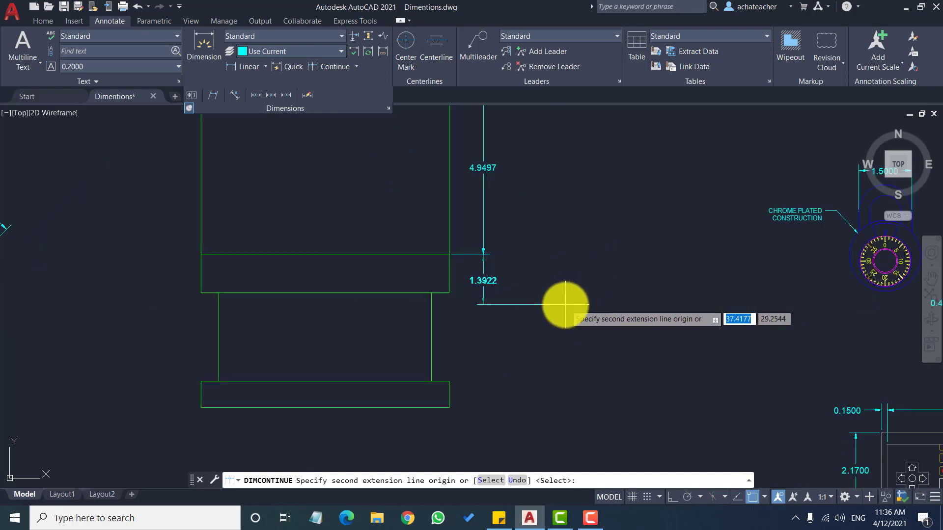
{"action": "left_click", "coordinate": [449, 293]}
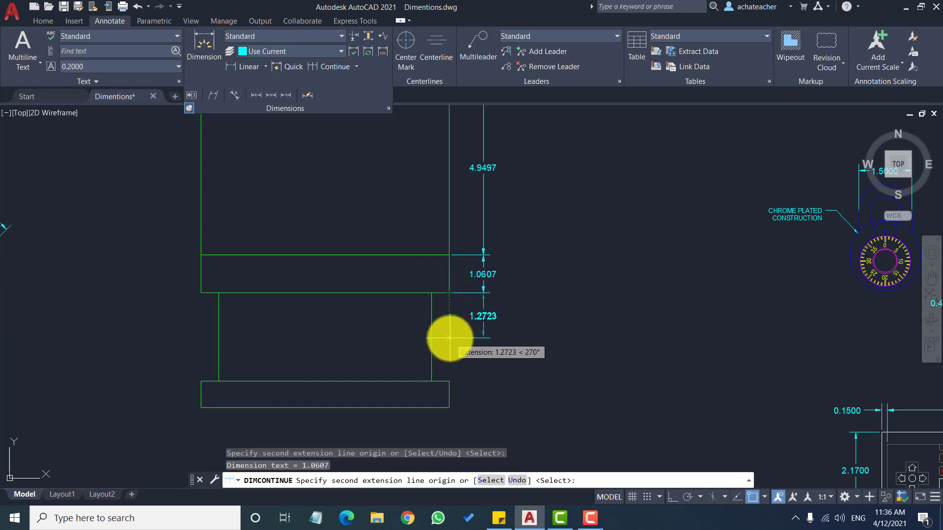
{"action": "left_click", "coordinate": [448, 381]}
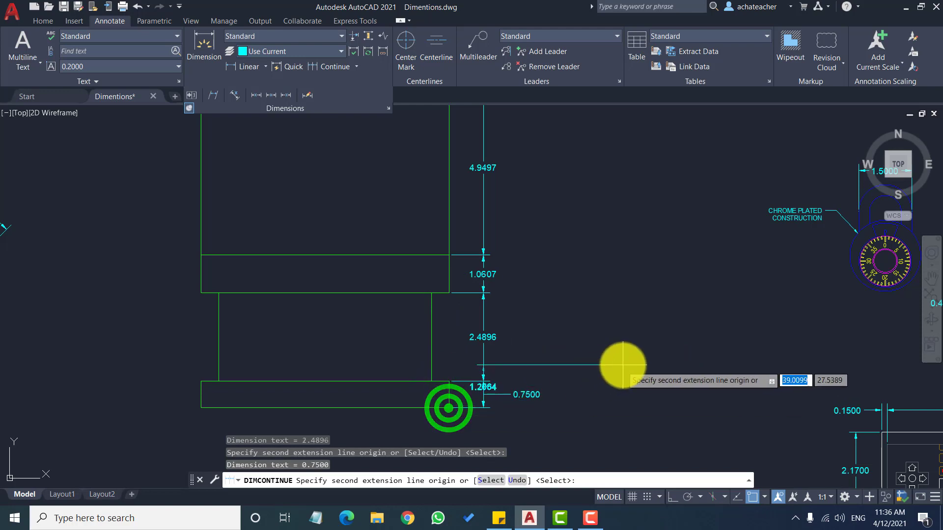
{"action": "key", "text": "Return"}
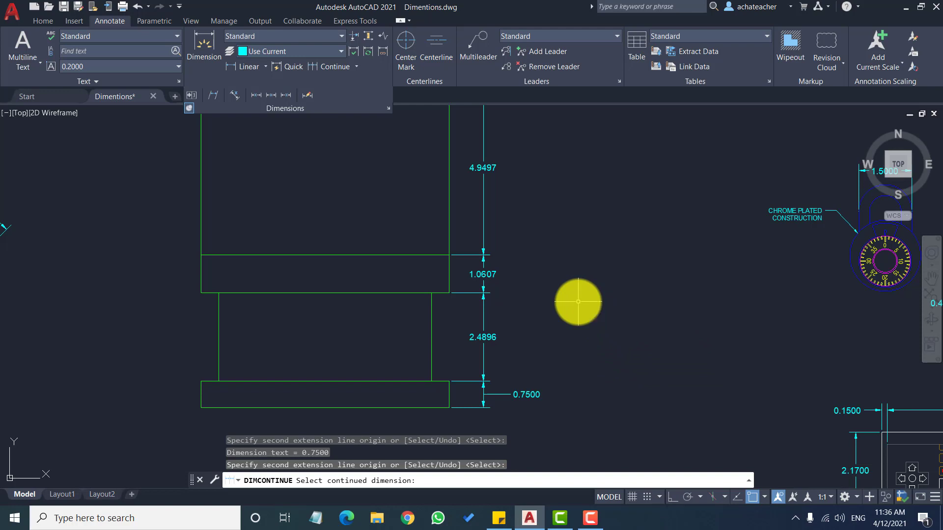
{"action": "key", "text": "Escape"}
{"action": "scroll", "coordinate": [569, 307], "scroll_direction": "down", "scroll_amount": 2}
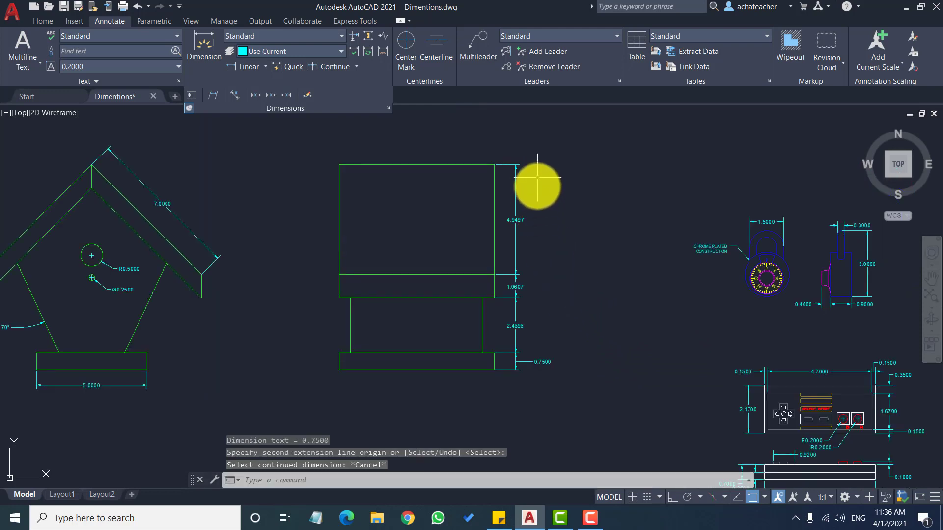
{"action": "scroll", "coordinate": [536, 188], "scroll_direction": "up", "scroll_amount": 2}
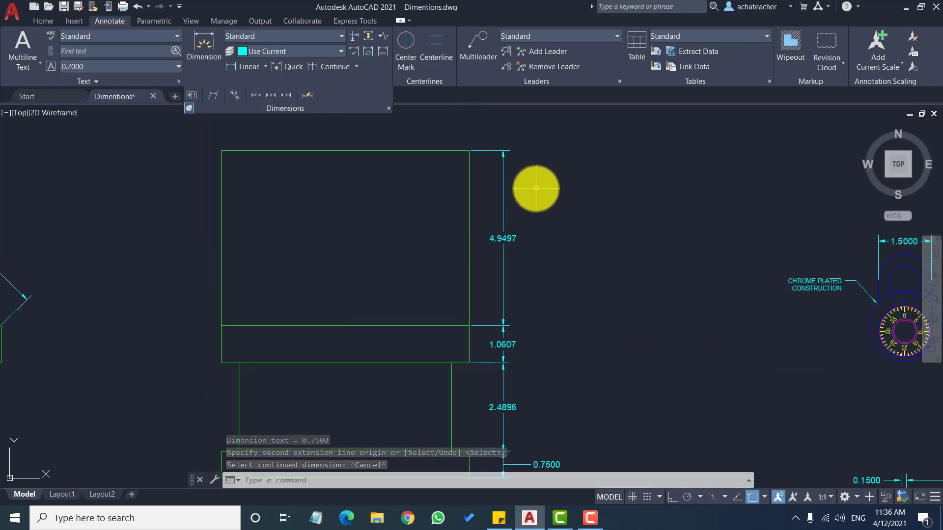
{"action": "scroll", "coordinate": [535, 188], "scroll_direction": "down", "scroll_amount": 2}
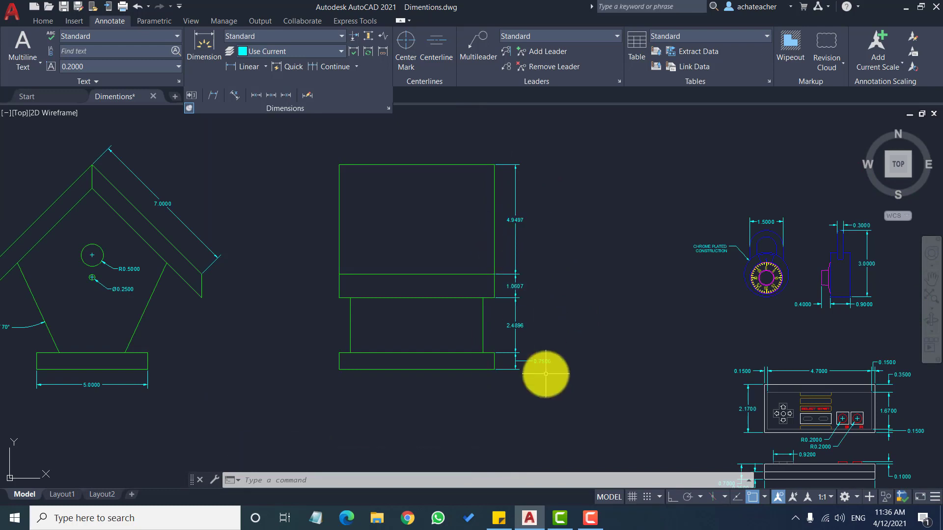
{"action": "scroll", "coordinate": [493, 200], "scroll_direction": "up", "scroll_amount": 2}
{"action": "scroll", "coordinate": [498, 199], "scroll_direction": "down", "scroll_amount": 2}
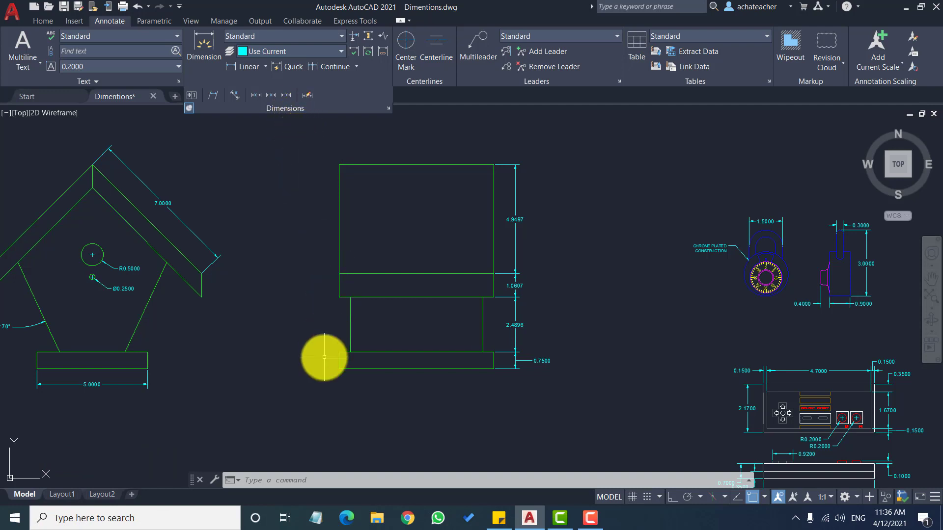
{"action": "left_click", "coordinate": [356, 66]}
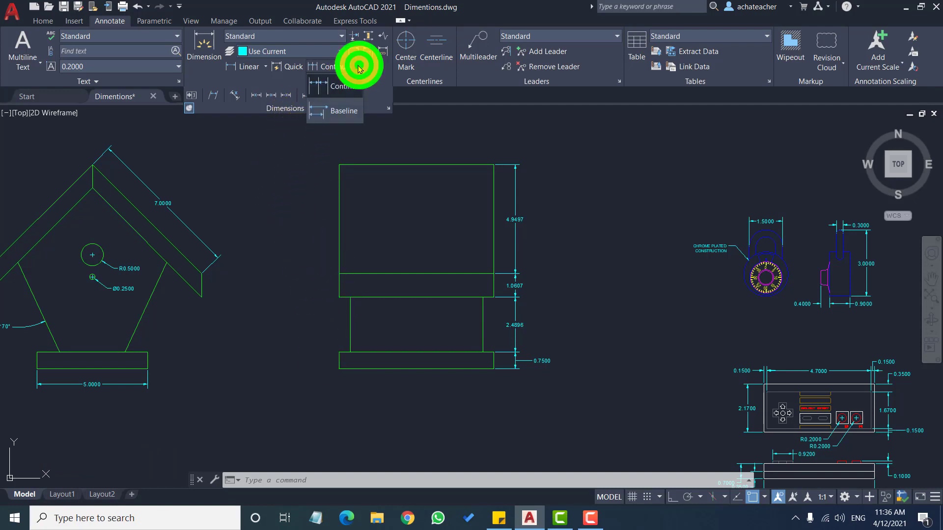
{"action": "left_click", "coordinate": [296, 141]}
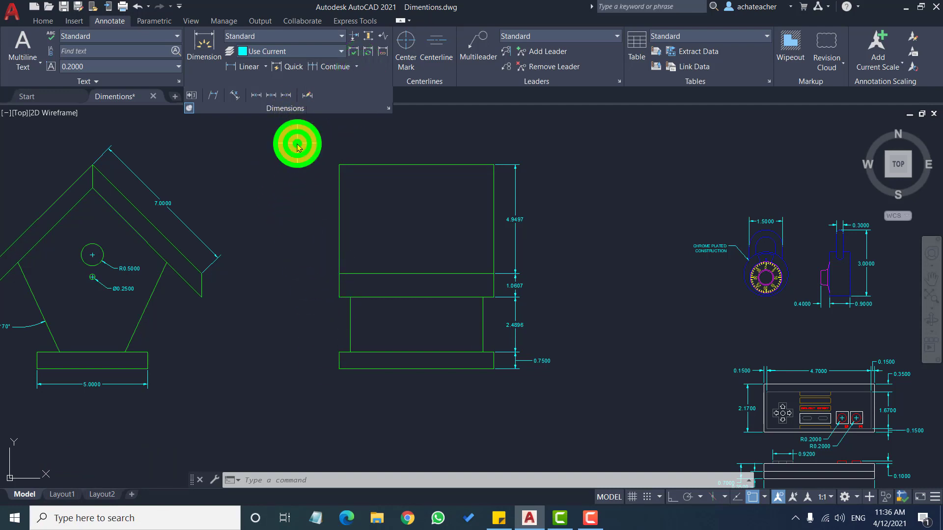
- Add a vertical linear dimension to the left edge of the side view's tall roof section, measured from its upper corner
{"action": "left_click", "coordinate": [246, 66]}
{"action": "left_click", "coordinate": [339, 165]}
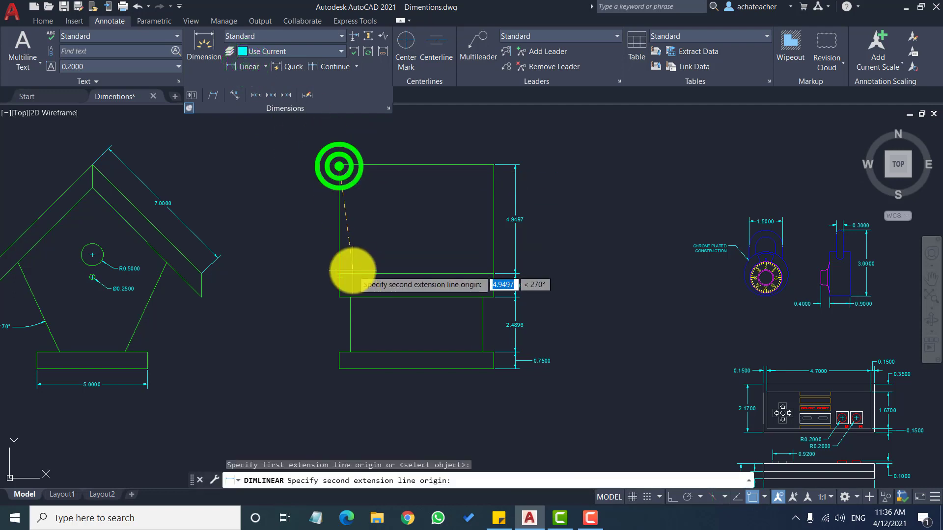
{"action": "left_click", "coordinate": [339, 273]}
{"action": "left_click", "coordinate": [322, 273]}
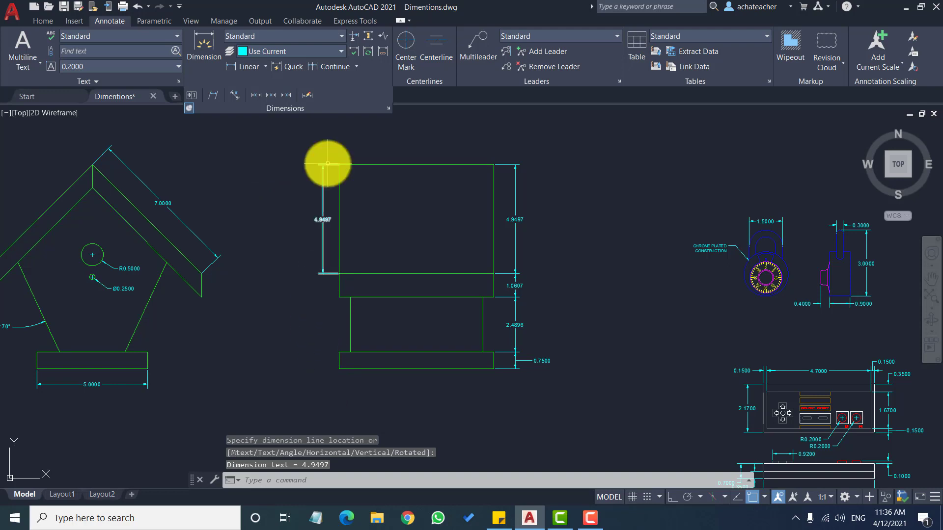
- Add baseline dimensions from the side view's upper left corner to the roof band's lower edge and the base's upper and lower edges
{"action": "left_click", "coordinate": [356, 66]}
{"action": "left_click", "coordinate": [324, 112]}
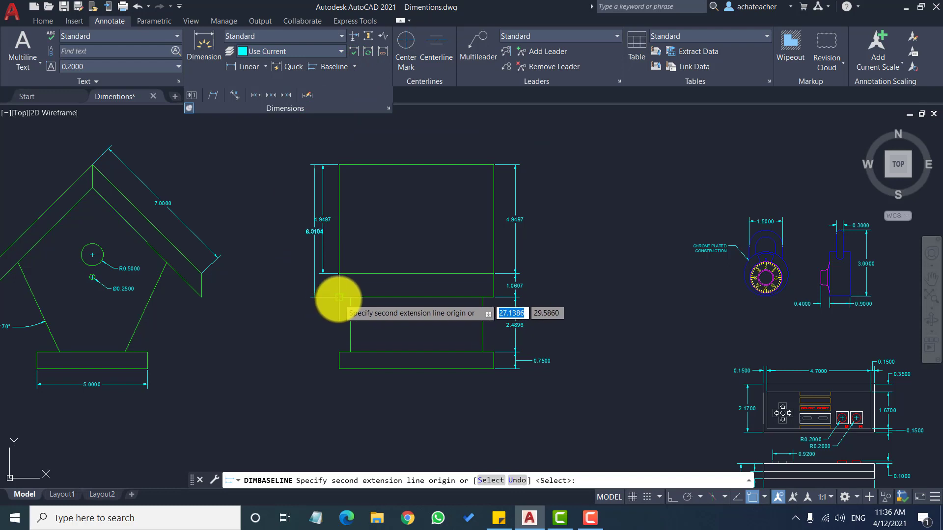
{"action": "left_click", "coordinate": [338, 297]}
{"action": "left_click", "coordinate": [339, 352]}
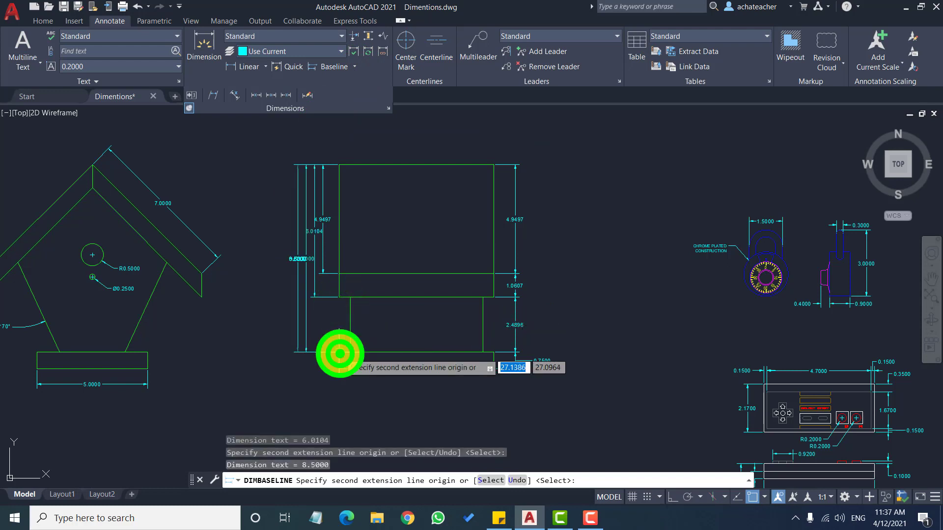
{"action": "left_click", "coordinate": [336, 369]}
{"action": "key", "text": "Return"}
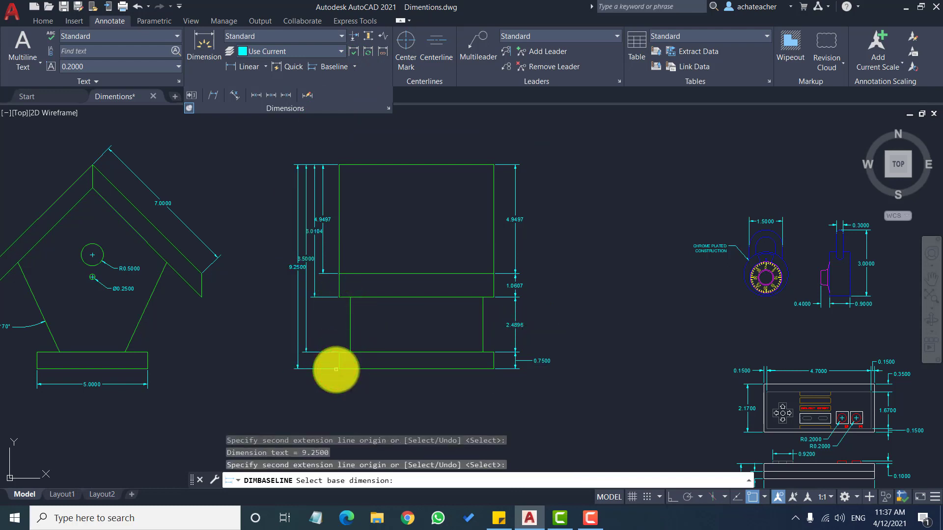
{"action": "scroll", "coordinate": [280, 232], "scroll_direction": "up", "scroll_amount": 2}
{"action": "scroll", "coordinate": [297, 224], "scroll_direction": "up", "scroll_amount": 2}
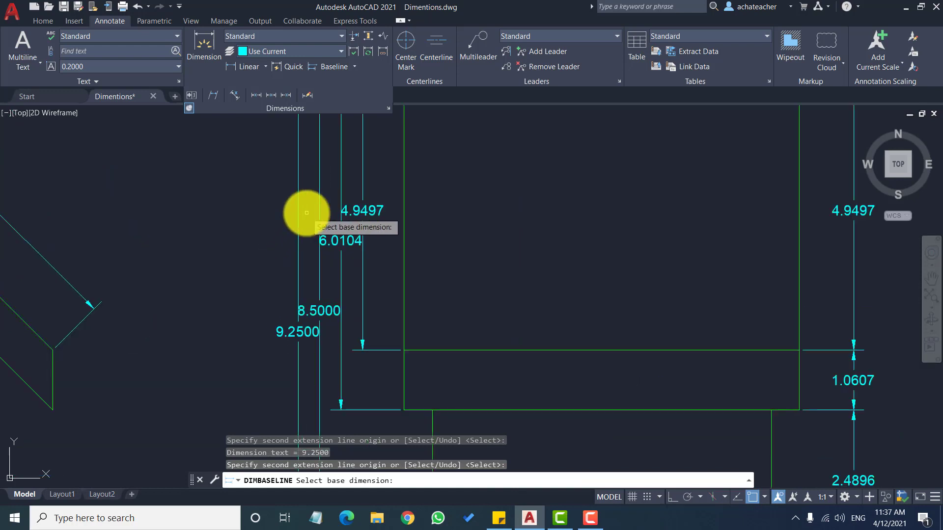
{"action": "scroll", "coordinate": [370, 199], "scroll_direction": "down", "scroll_amount": 2}
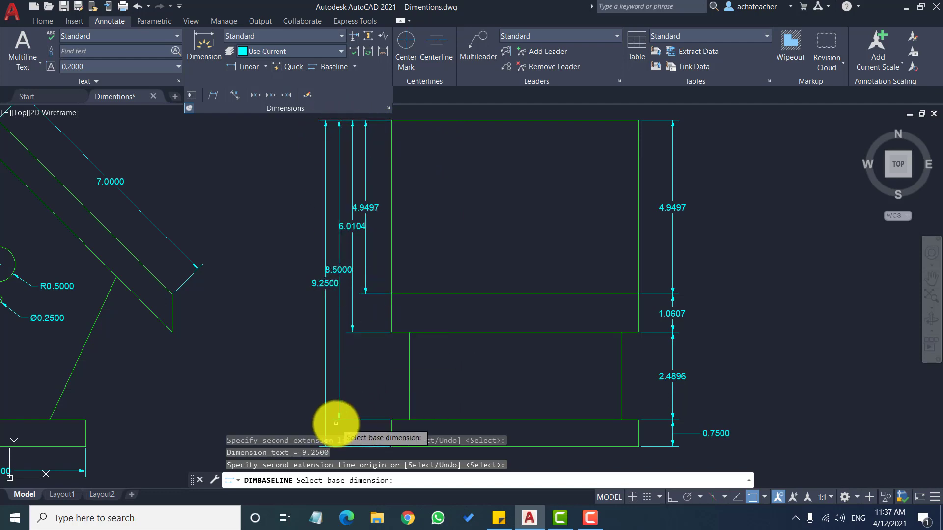
- Add a vertical linear dimension beside the game controller's right edge, from the top horizontal dimension line to the inner panel's lower right corner
{"action": "scroll", "coordinate": [387, 339], "scroll_direction": "down", "scroll_amount": 4}
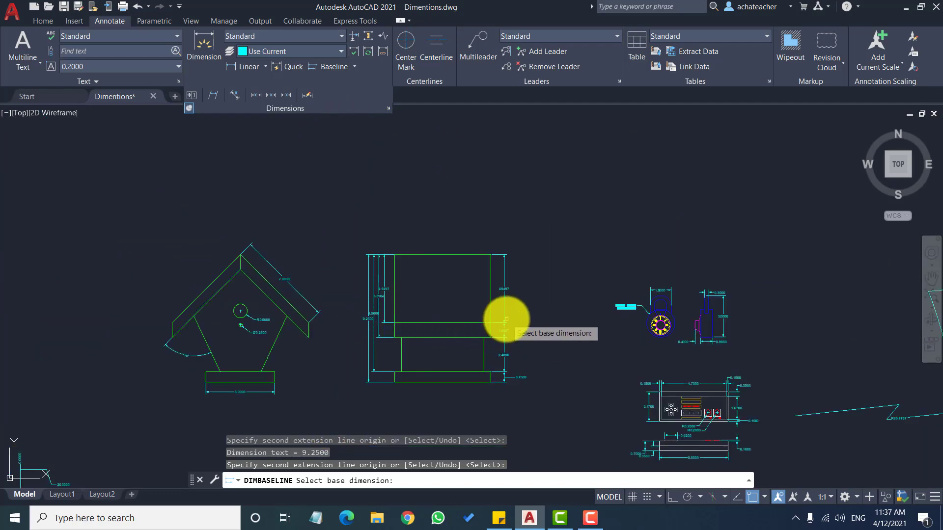
{"action": "scroll", "coordinate": [505, 320], "scroll_direction": "up", "scroll_amount": 2}
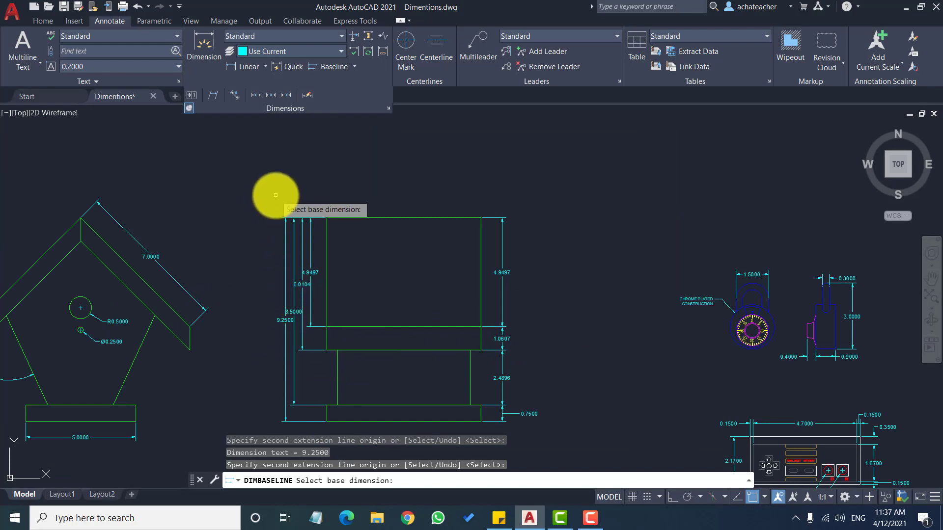
{"action": "key", "text": "Escape"}
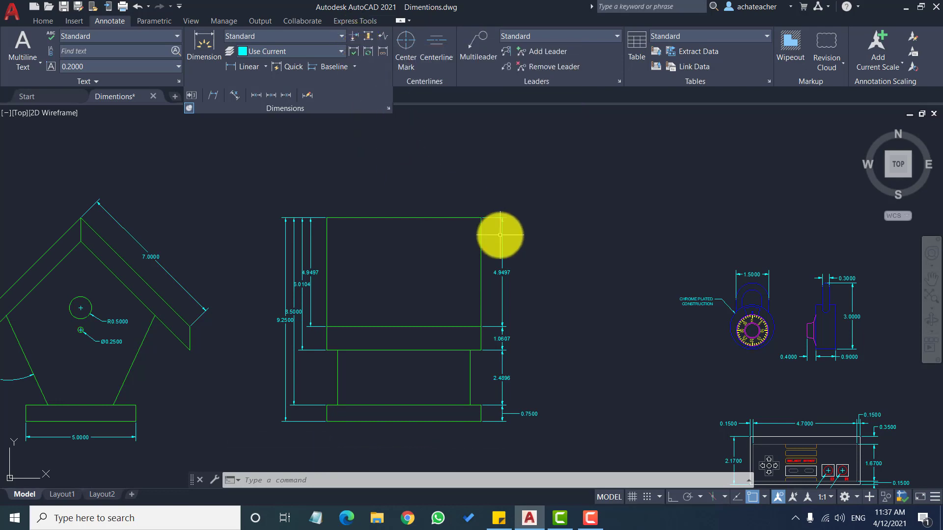
{"action": "scroll", "coordinate": [448, 213], "scroll_direction": "down", "scroll_amount": 5}
{"action": "scroll", "coordinate": [635, 339], "scroll_direction": "up", "scroll_amount": 3}
{"action": "scroll", "coordinate": [609, 282], "scroll_direction": "up", "scroll_amount": 6}
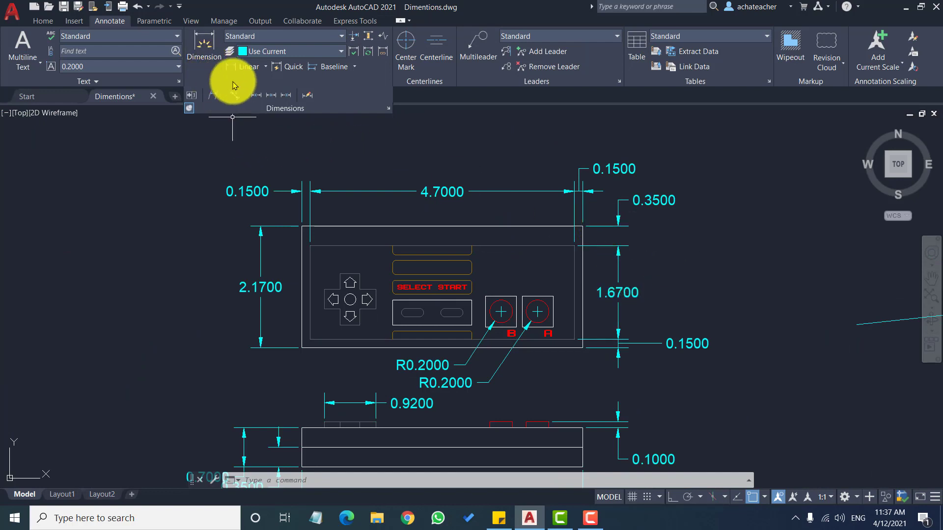
{"action": "left_click", "coordinate": [251, 68]}
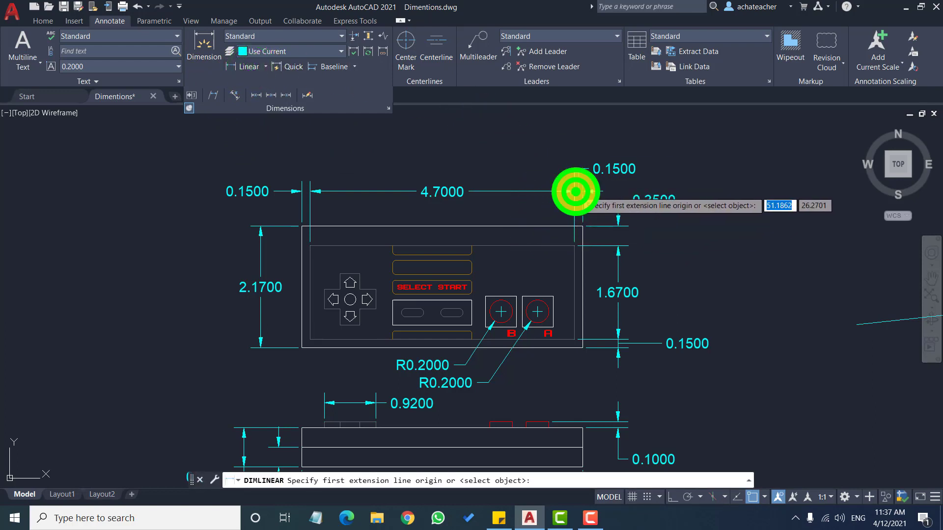
{"action": "left_click", "coordinate": [575, 191]}
{"action": "left_click", "coordinate": [569, 341]}
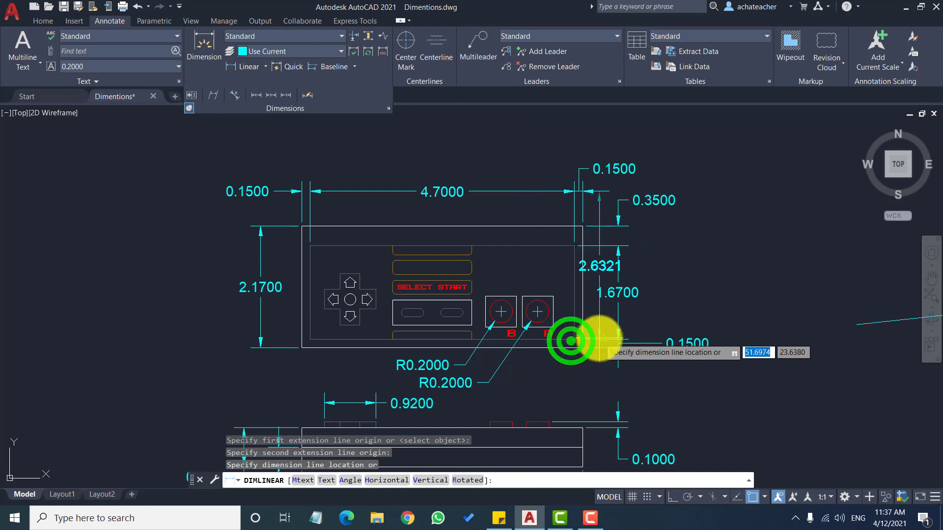
{"action": "left_click", "coordinate": [597, 339]}
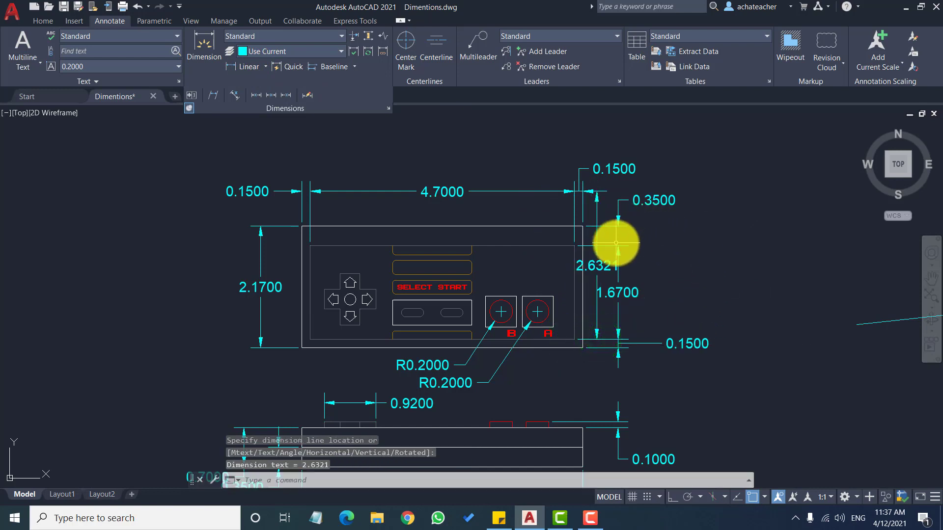
- Break the upper extension line of the controller's 0.3500 dimension where the new vertical dimension crosses it
{"action": "scroll", "coordinate": [616, 243], "scroll_direction": "up", "scroll_amount": 5}
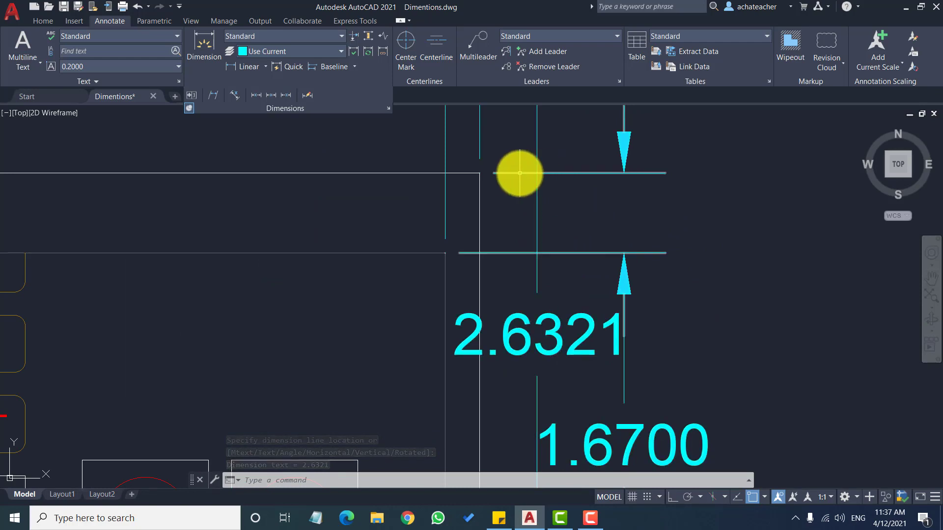
{"action": "scroll", "coordinate": [548, 197], "scroll_direction": "down", "scroll_amount": 4}
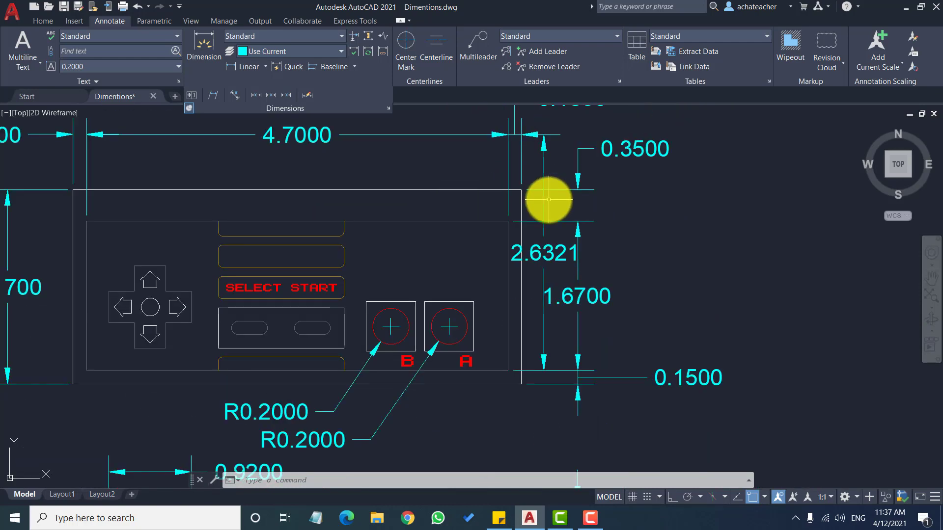
{"action": "scroll", "coordinate": [544, 185], "scroll_direction": "up", "scroll_amount": 3}
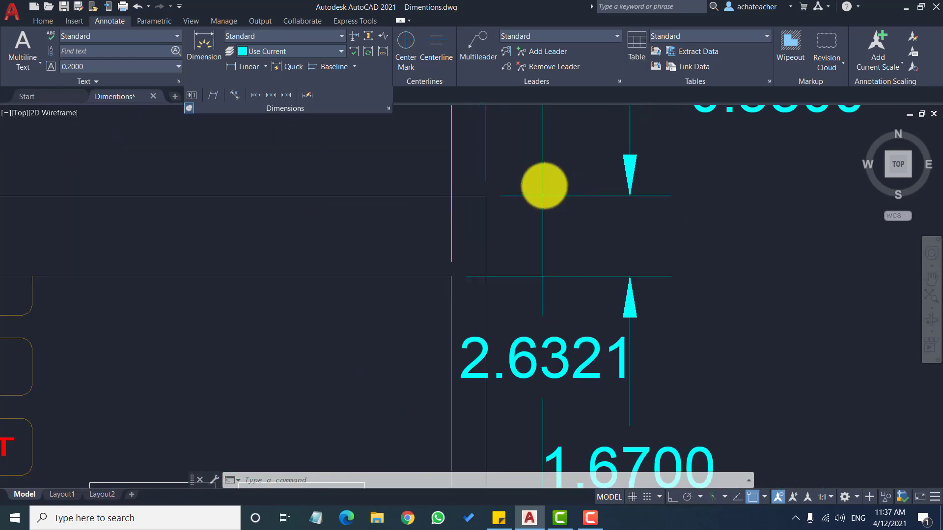
{"action": "scroll", "coordinate": [544, 185], "scroll_direction": "down", "scroll_amount": 3}
{"action": "mouse_move", "coordinate": [544, 185]}
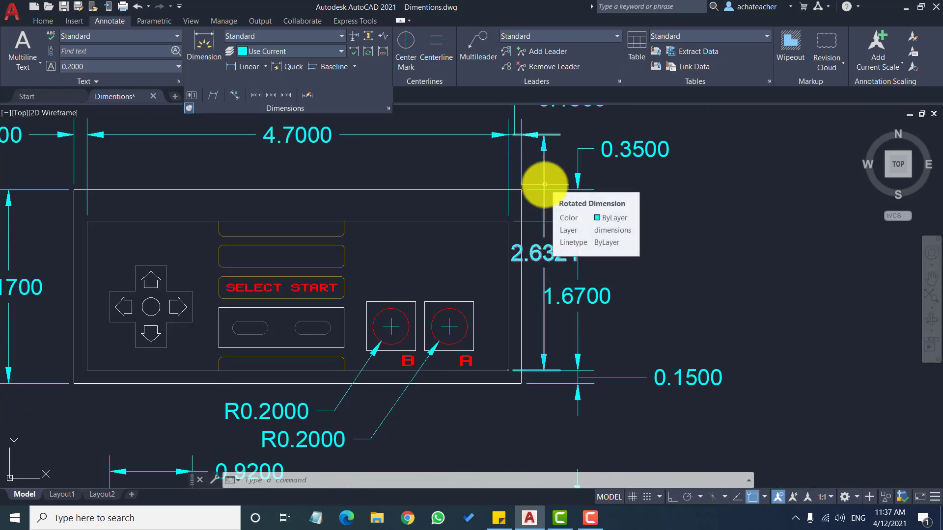
{"action": "scroll", "coordinate": [545, 189], "scroll_direction": "up", "scroll_amount": 3}
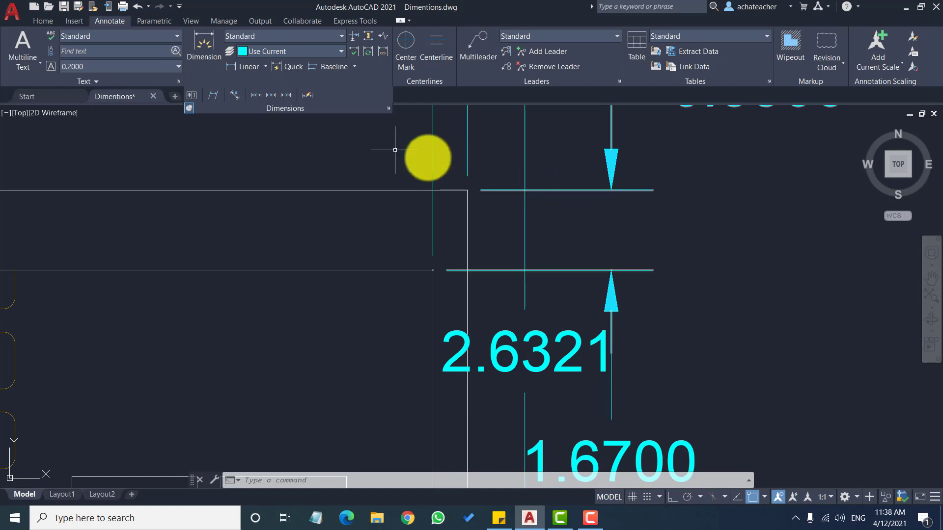
{"action": "left_click", "coordinate": [353, 37]}
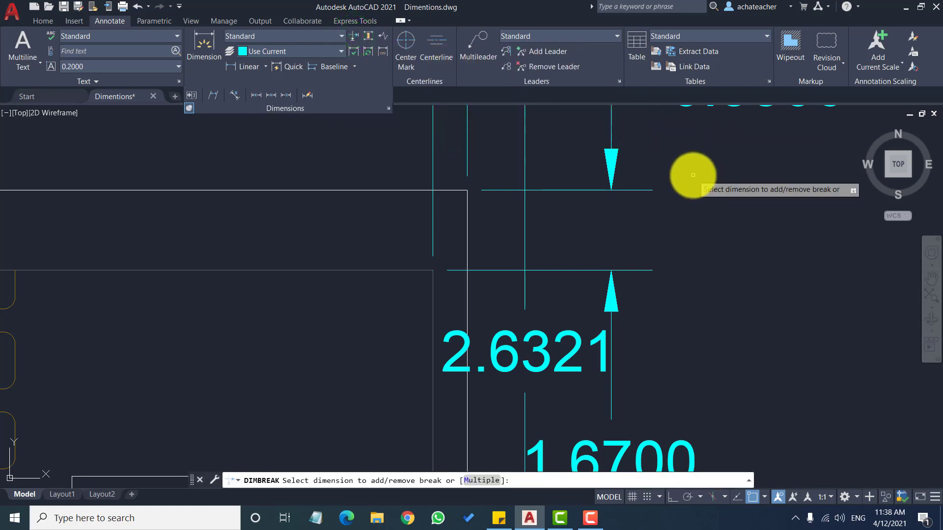
{"action": "left_click", "coordinate": [534, 190]}
{"action": "left_click", "coordinate": [525, 177]}
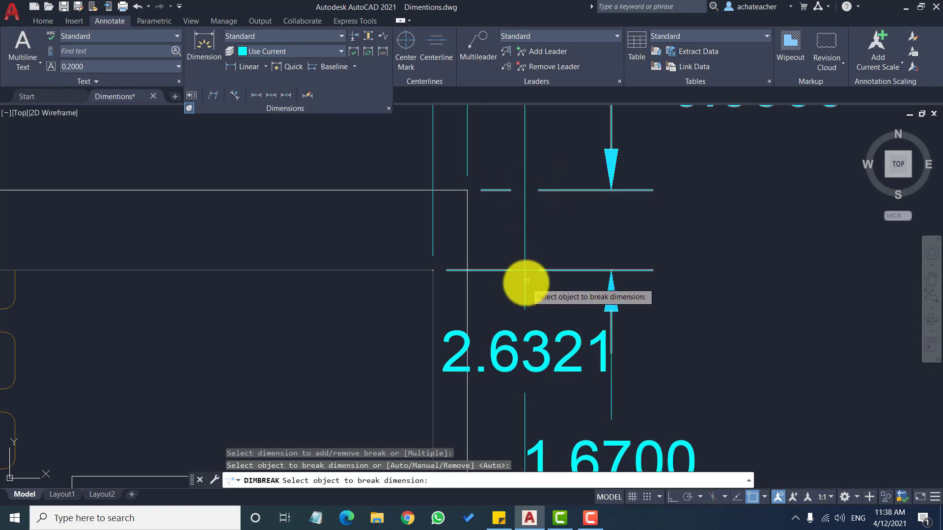
{"action": "left_click", "coordinate": [530, 272]}
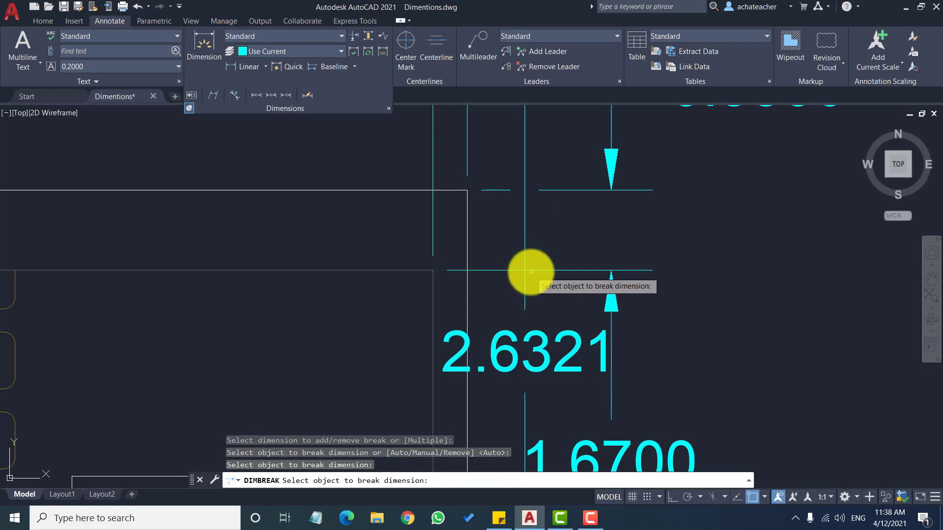
{"action": "left_click", "coordinate": [524, 277]}
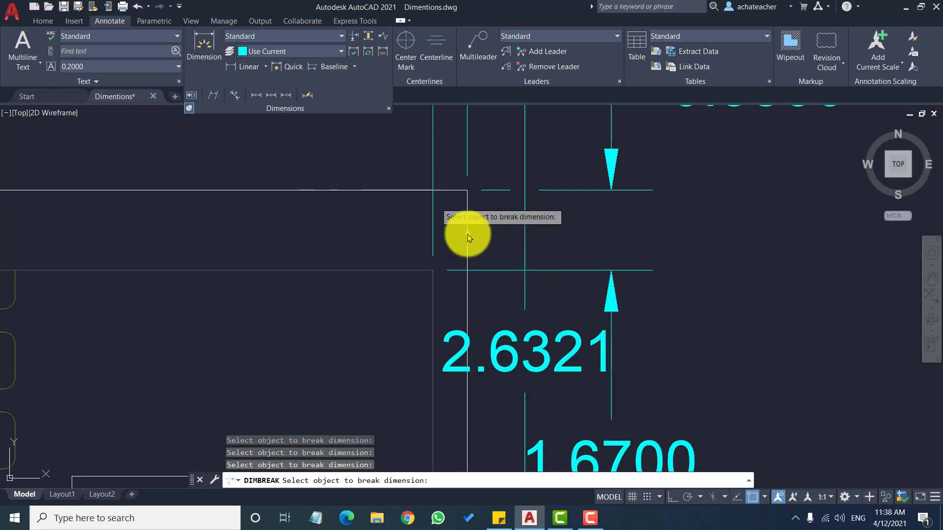
{"action": "key", "text": "Return"}
- Break the upper extension line of the controller's 1.6700 dimension at its crossing with the new vertical dimension
{"action": "scroll", "coordinate": [559, 241], "scroll_direction": "down", "scroll_amount": 4}
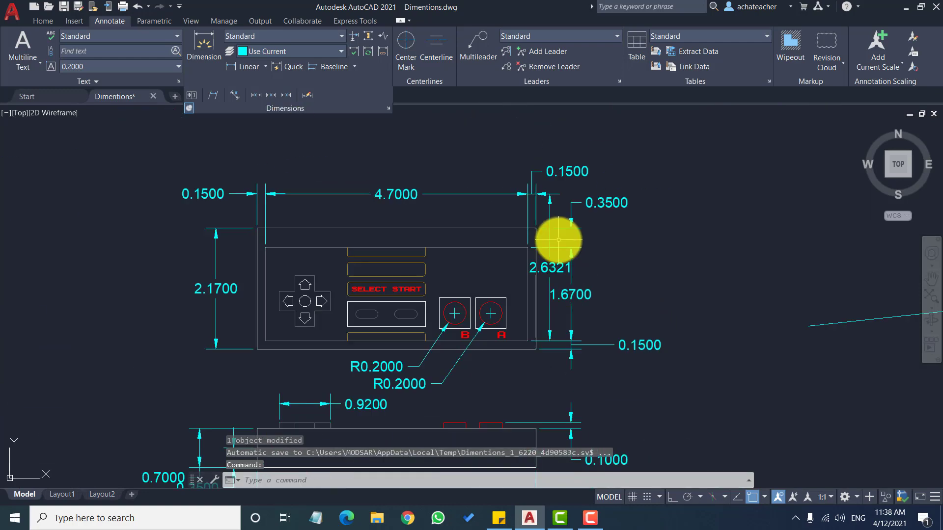
{"action": "scroll", "coordinate": [564, 235], "scroll_direction": "up", "scroll_amount": 3}
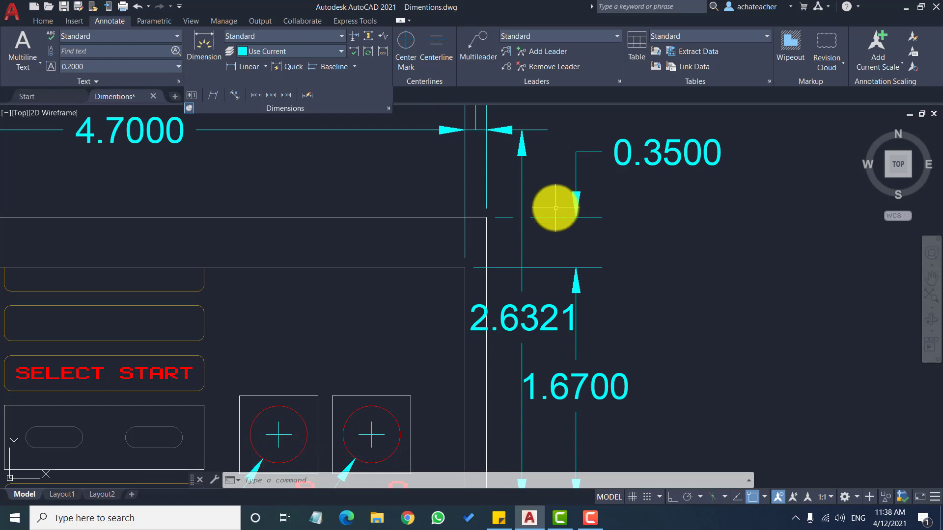
{"action": "scroll", "coordinate": [554, 209], "scroll_direction": "down", "scroll_amount": 2}
{"action": "scroll", "coordinate": [554, 210], "scroll_direction": "down", "scroll_amount": 2}
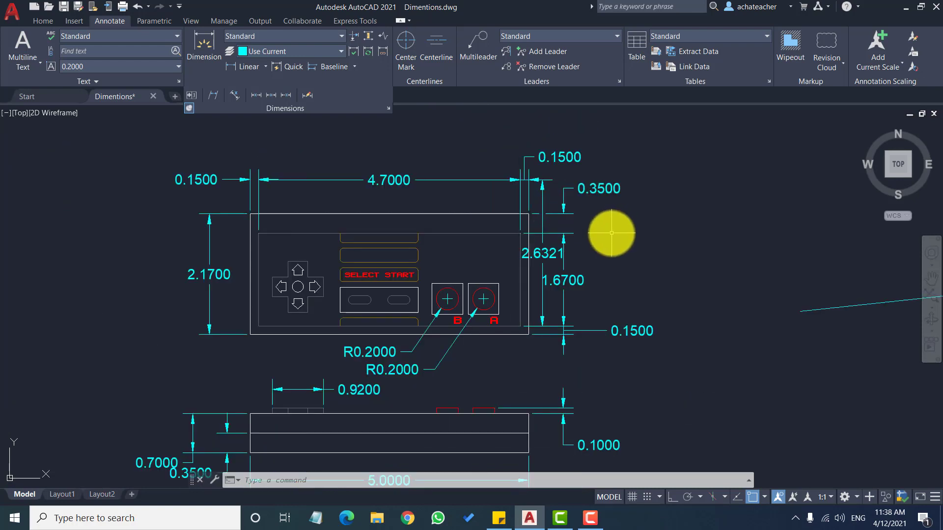
{"action": "scroll", "coordinate": [555, 221], "scroll_direction": "up", "scroll_amount": 6}
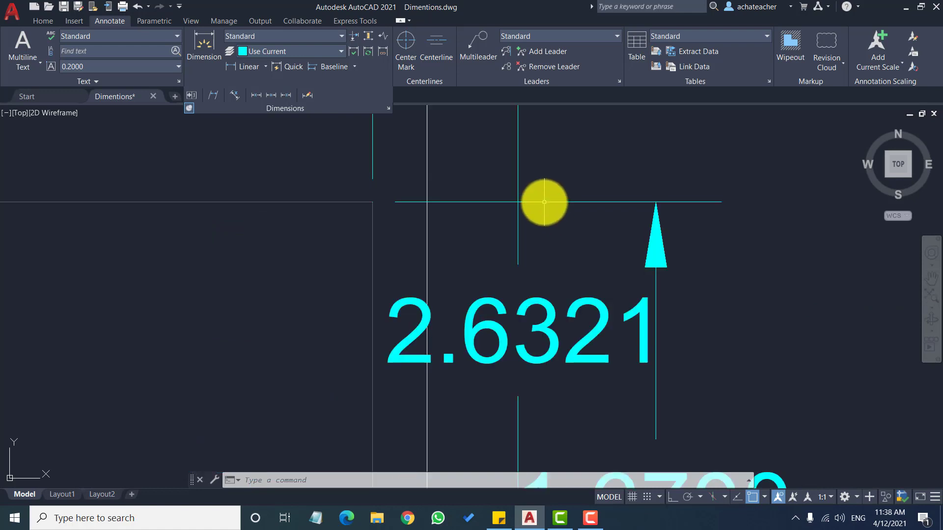
{"action": "left_click", "coordinate": [353, 36]}
{"action": "left_click", "coordinate": [548, 202]}
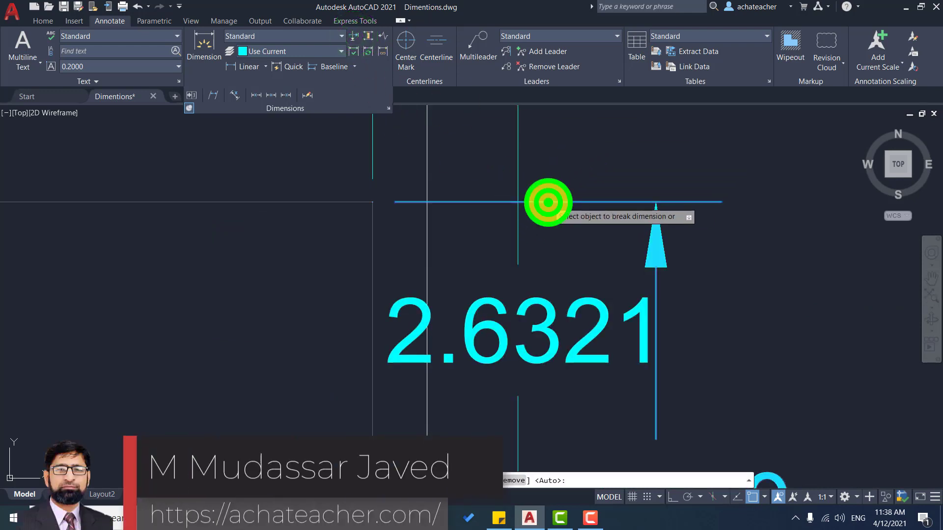
{"action": "left_click", "coordinate": [518, 189]}
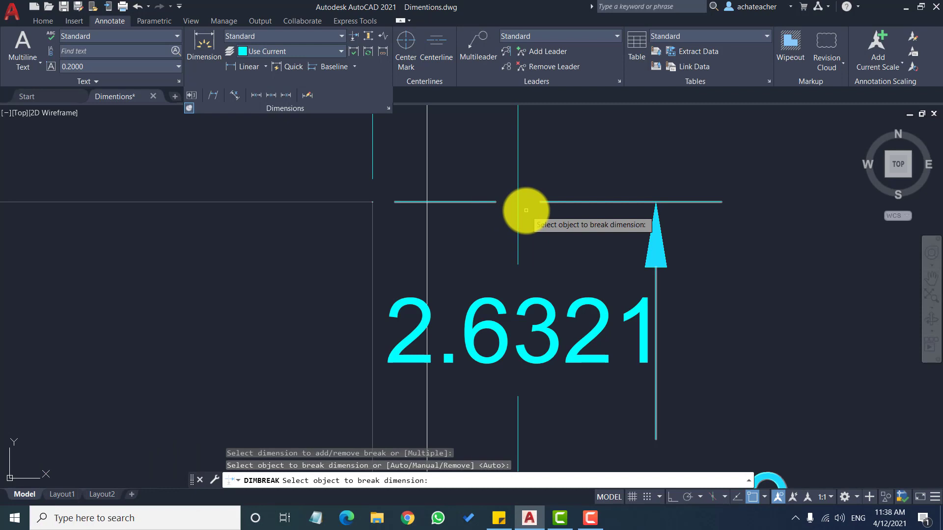
{"action": "key", "text": "Return"}
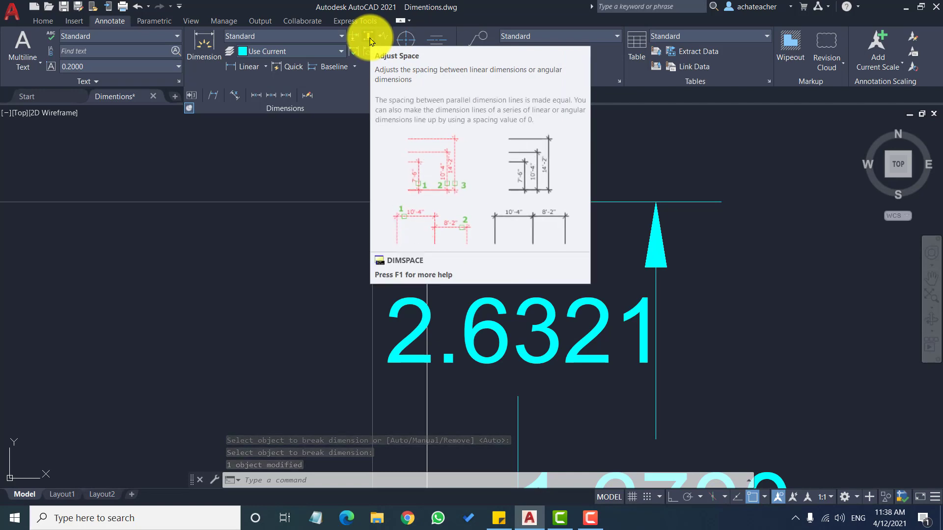
- Try moving the side view's outermost left-hand overall height dimension farther from the view, and undo the move
{"action": "scroll", "coordinate": [390, 186], "scroll_direction": "down", "scroll_amount": 8}
{"action": "scroll", "coordinate": [294, 181], "scroll_direction": "up", "scroll_amount": 2}
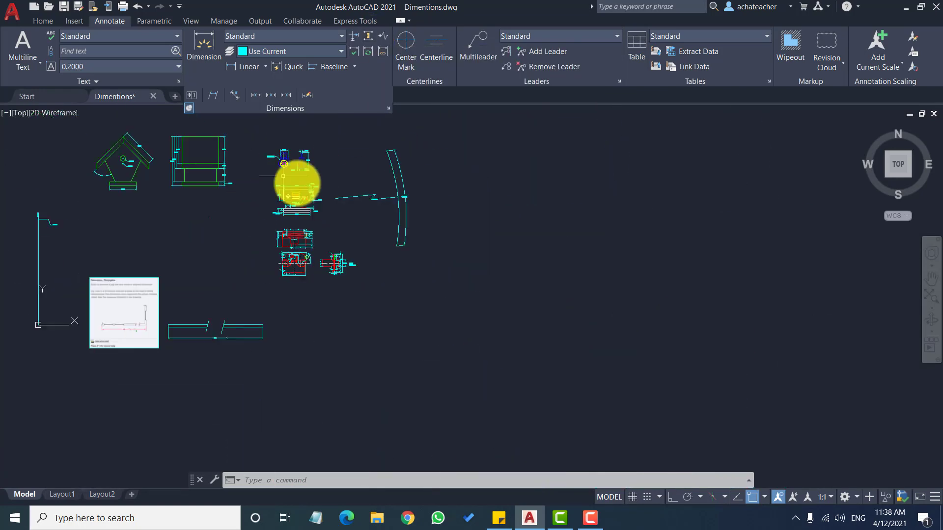
{"action": "scroll", "coordinate": [147, 132], "scroll_direction": "up", "scroll_amount": 5}
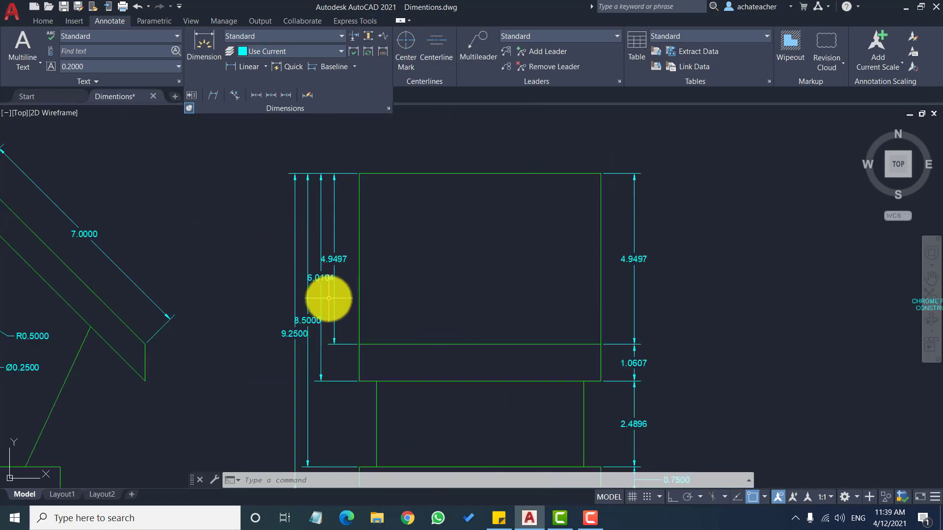
{"action": "scroll", "coordinate": [326, 296], "scroll_direction": "up", "scroll_amount": 2}
{"action": "scroll", "coordinate": [365, 212], "scroll_direction": "down", "scroll_amount": 2}
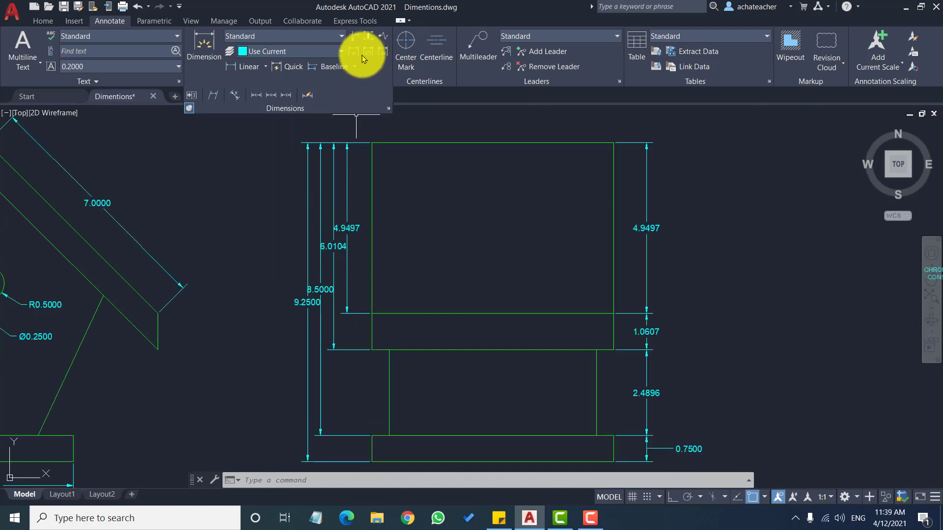
{"action": "left_click", "coordinate": [308, 276]}
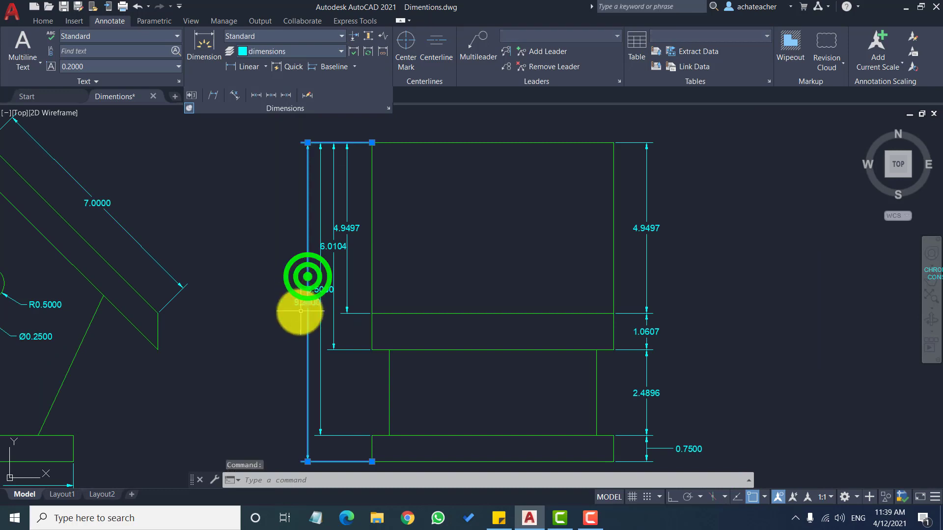
{"action": "left_click", "coordinate": [308, 301]}
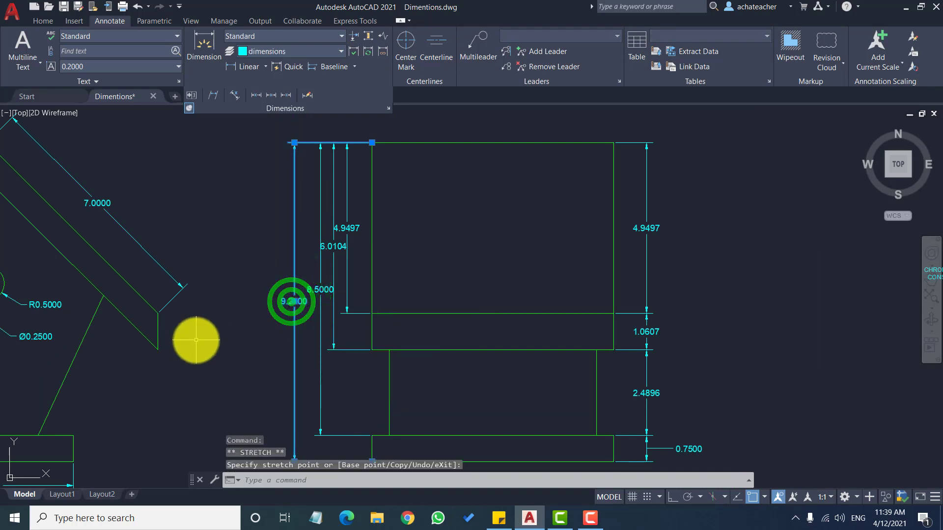
{"action": "key", "text": "ctrl+z"}
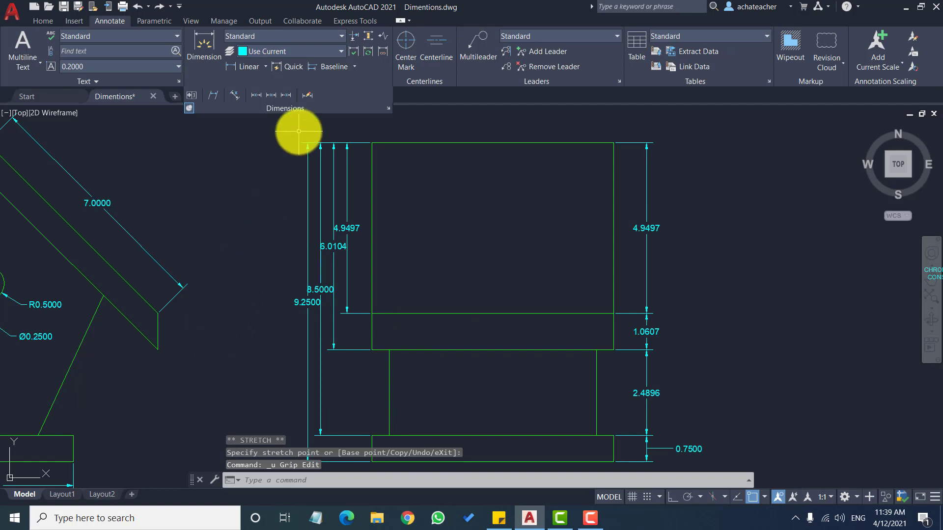
- Adjust the space between the side view's 9.2500 and 8.5000 dimensions to 4, using the 9.2500 one as the base
{"action": "left_click", "coordinate": [367, 36]}
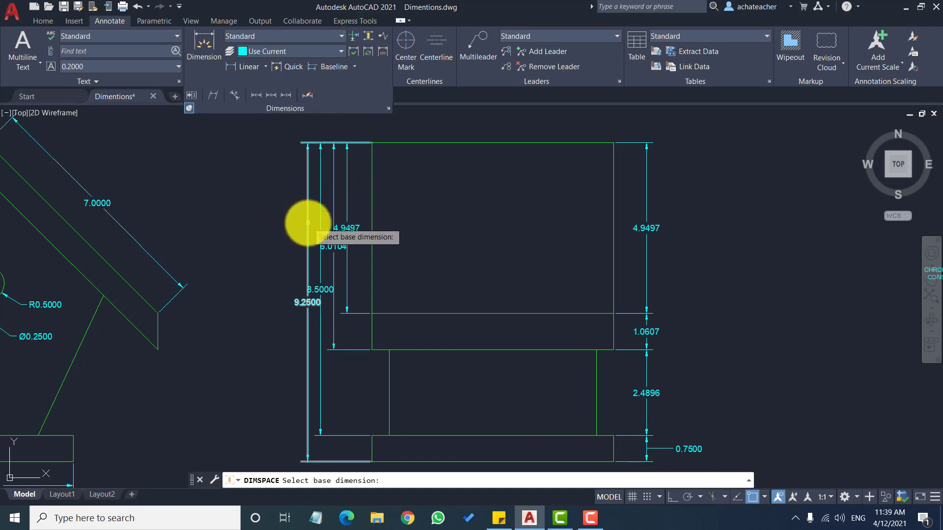
{"action": "left_click", "coordinate": [308, 223]}
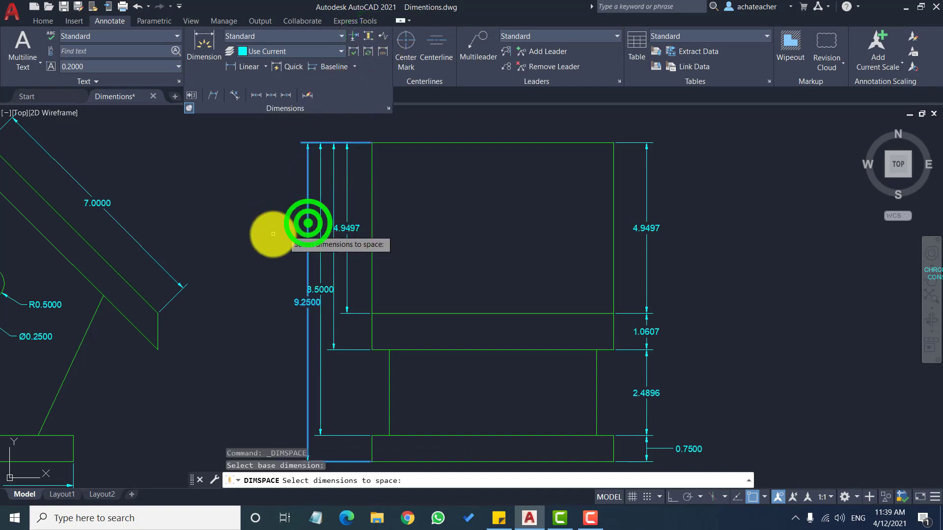
{"action": "left_click", "coordinate": [321, 220]}
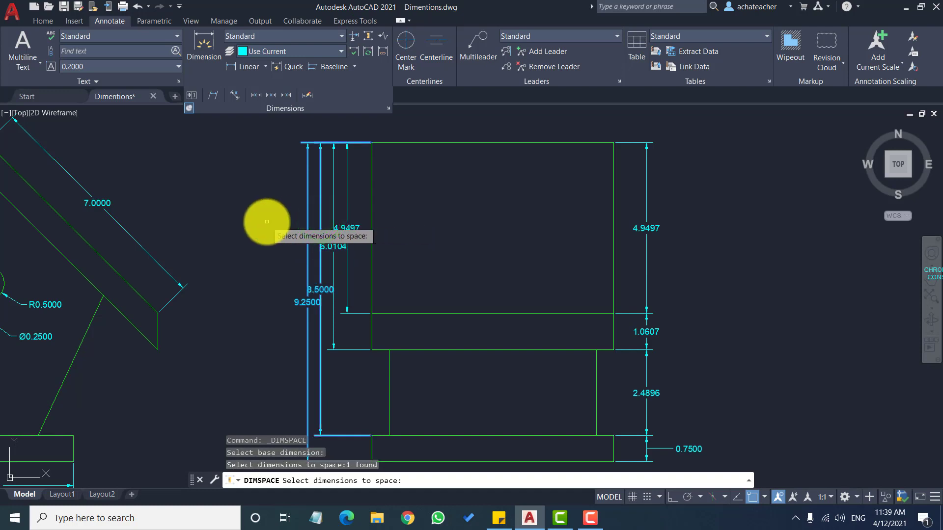
{"action": "key", "text": "Return"}
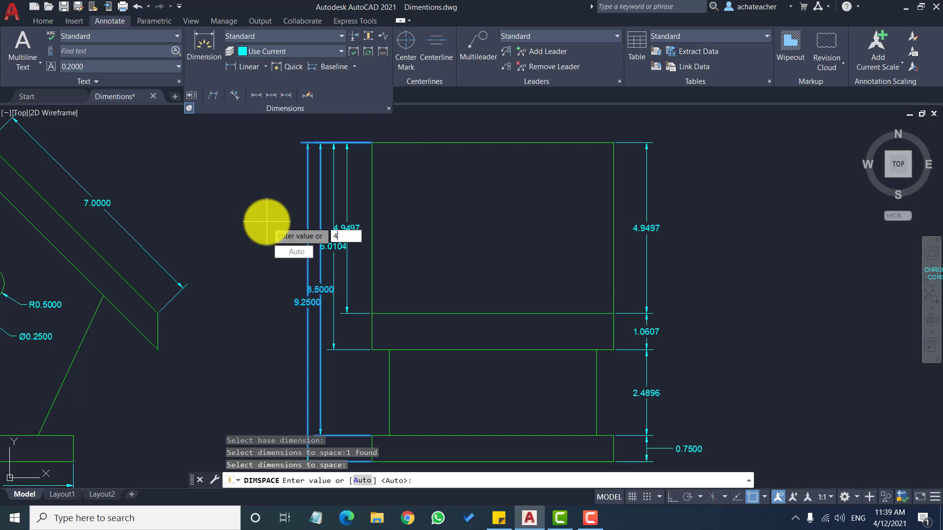
{"action": "key", "text": "Return"}
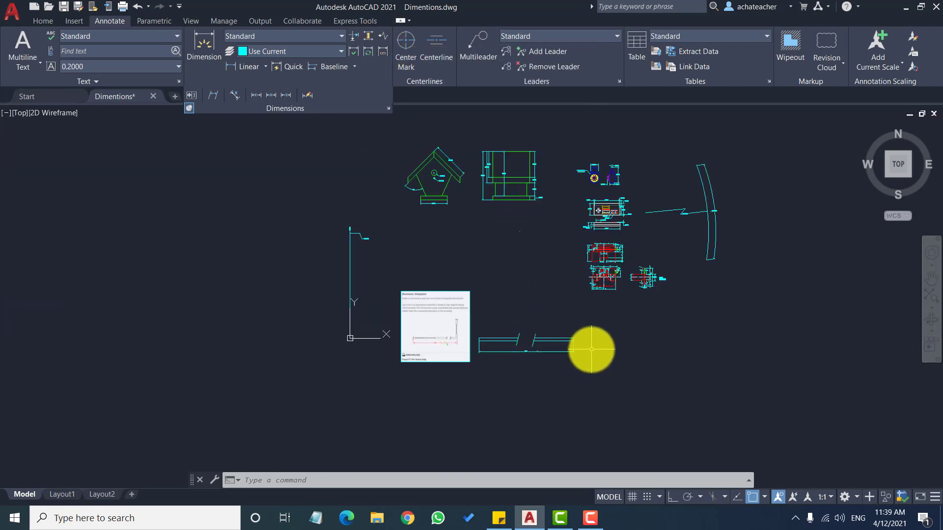
- Examine the jog line on the broken bar's 1543 dimension and the jogged radius dimension of the large arc
{"action": "scroll", "coordinate": [515, 368], "scroll_direction": "up", "scroll_amount": 5}
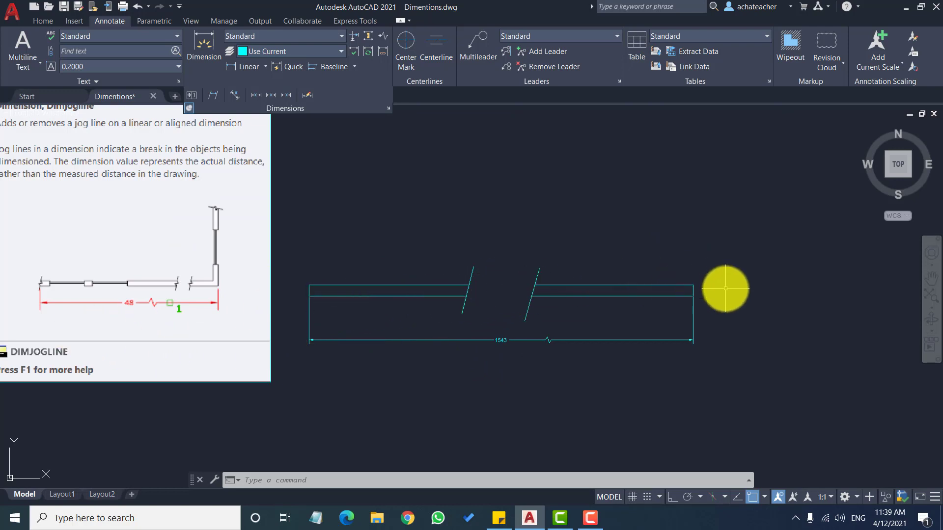
{"action": "scroll", "coordinate": [528, 375], "scroll_direction": "up", "scroll_amount": 2}
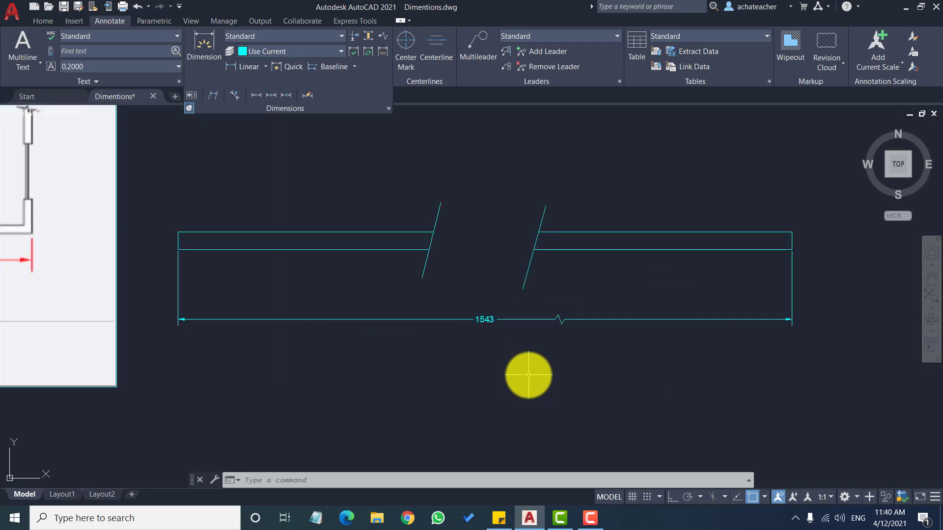
{"action": "scroll", "coordinate": [525, 373], "scroll_direction": "down", "scroll_amount": 2}
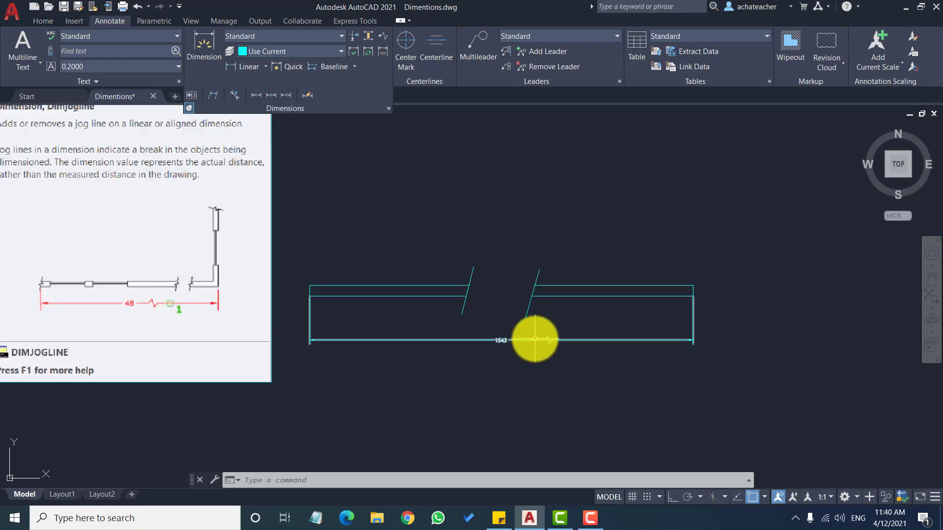
{"action": "scroll", "coordinate": [565, 305], "scroll_direction": "down", "scroll_amount": 6}
{"action": "scroll", "coordinate": [604, 262], "scroll_direction": "up", "scroll_amount": 3}
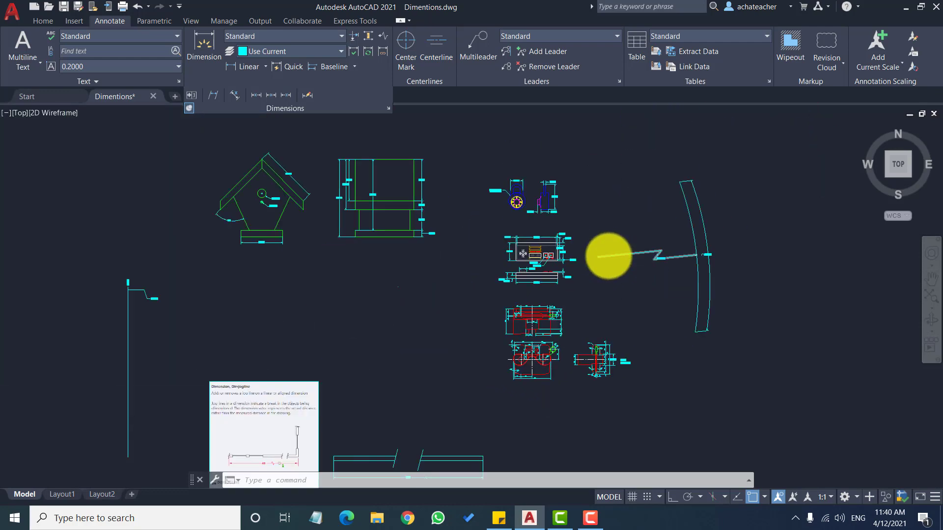
{"action": "scroll", "coordinate": [608, 256], "scroll_direction": "up", "scroll_amount": 2}
{"action": "scroll", "coordinate": [320, 147], "scroll_direction": "up", "scroll_amount": 1}
{"action": "scroll", "coordinate": [326, 164], "scroll_direction": "down", "scroll_amount": 3}
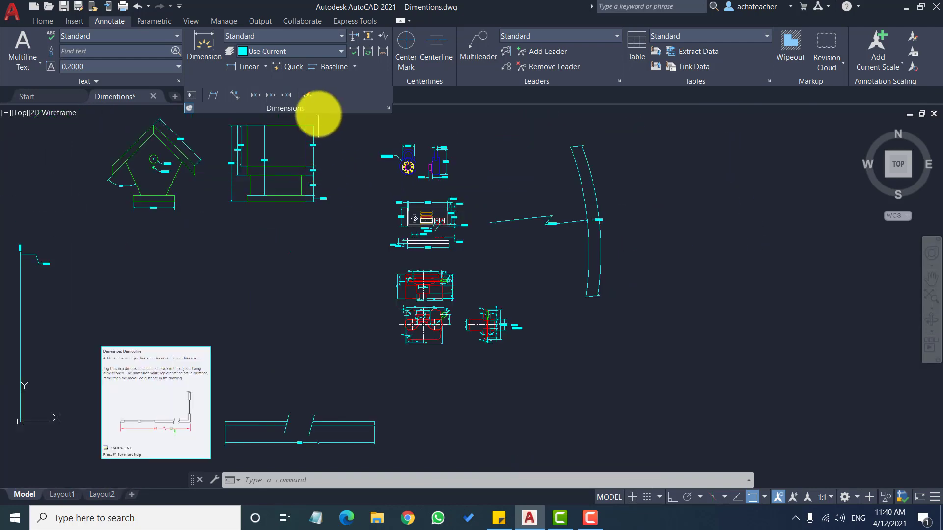
- Add a jog line to the 4.9497 dimension on the side view's right side, between its text and lower arrowhead
{"action": "scroll", "coordinate": [318, 114], "scroll_direction": "up", "scroll_amount": 3}
{"action": "left_click", "coordinate": [382, 36]}
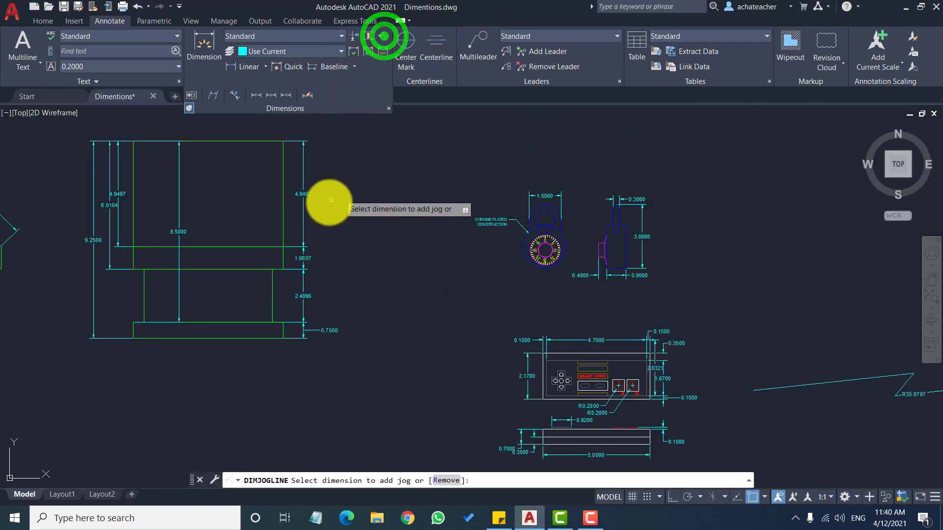
{"action": "left_click", "coordinate": [303, 218]}
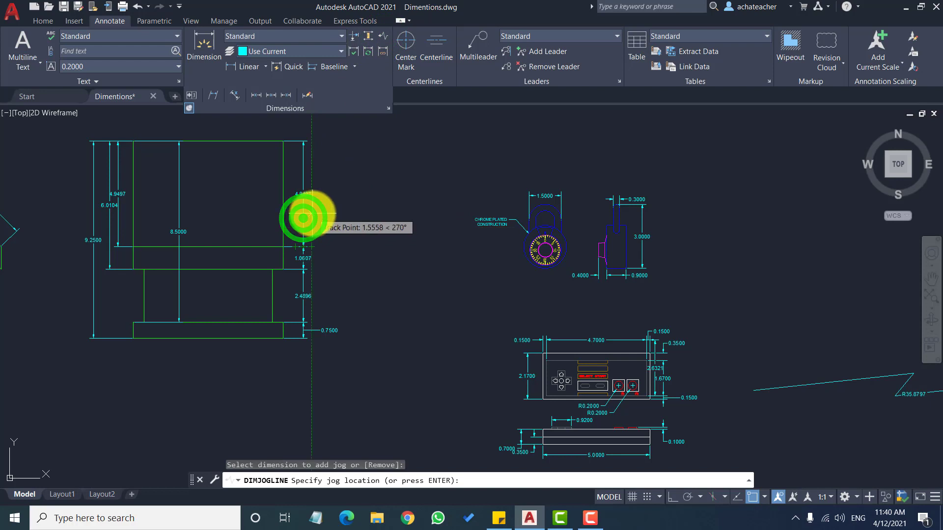
{"action": "scroll", "coordinate": [303, 217], "scroll_direction": "up", "scroll_amount": 4}
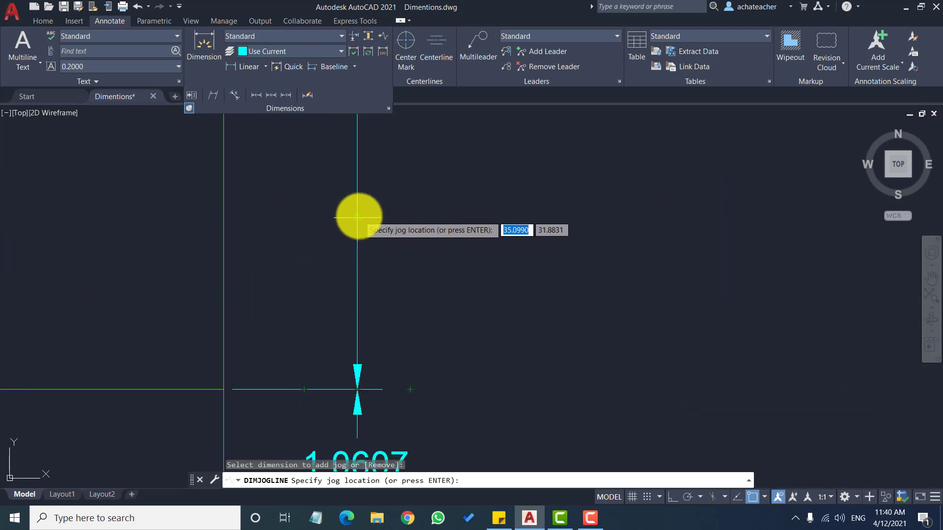
{"action": "left_click", "coordinate": [357, 216]}
{"action": "scroll", "coordinate": [393, 230], "scroll_direction": "down", "scroll_amount": 4}
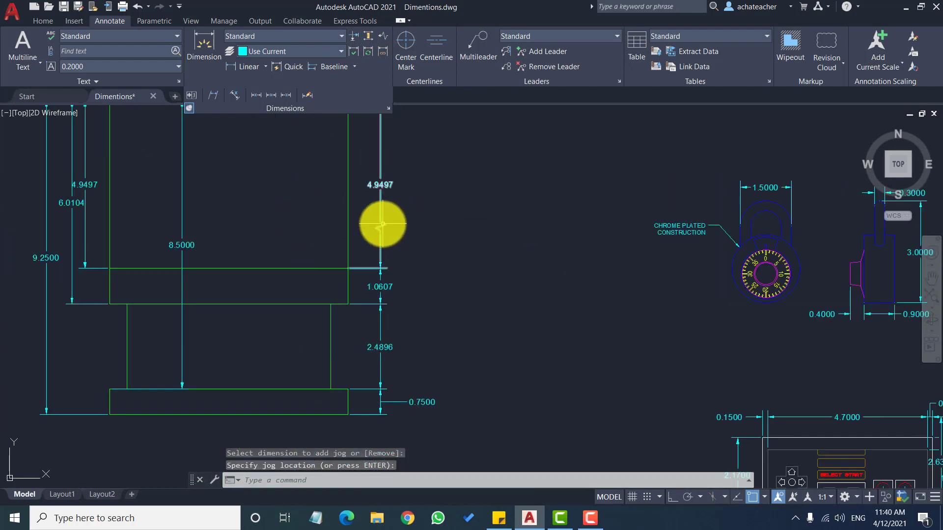
{"action": "left_click", "coordinate": [383, 227]}
- Add a round inspection label with a 100% inspection rate and no label text to the front view's aligned roof dimension
{"action": "scroll", "coordinate": [385, 223], "scroll_direction": "down", "scroll_amount": 8}
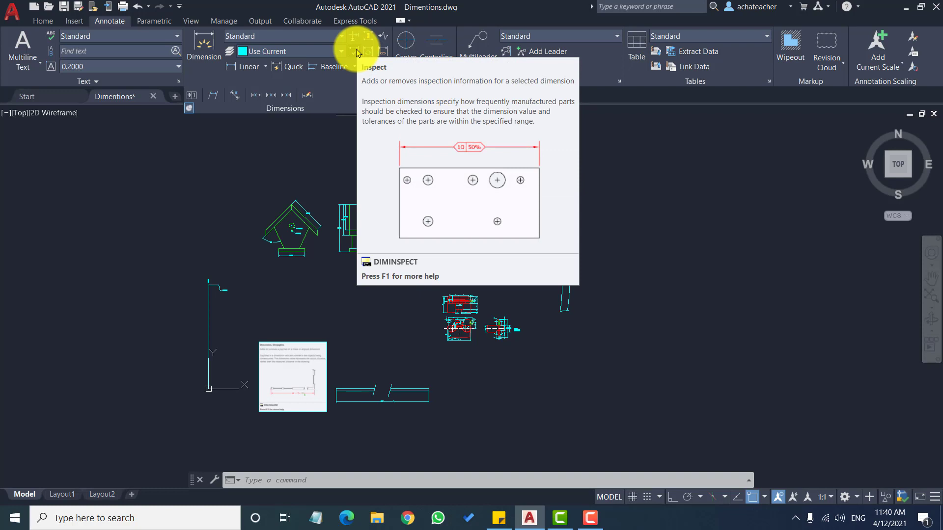
{"action": "scroll", "coordinate": [259, 198], "scroll_direction": "up", "scroll_amount": 5}
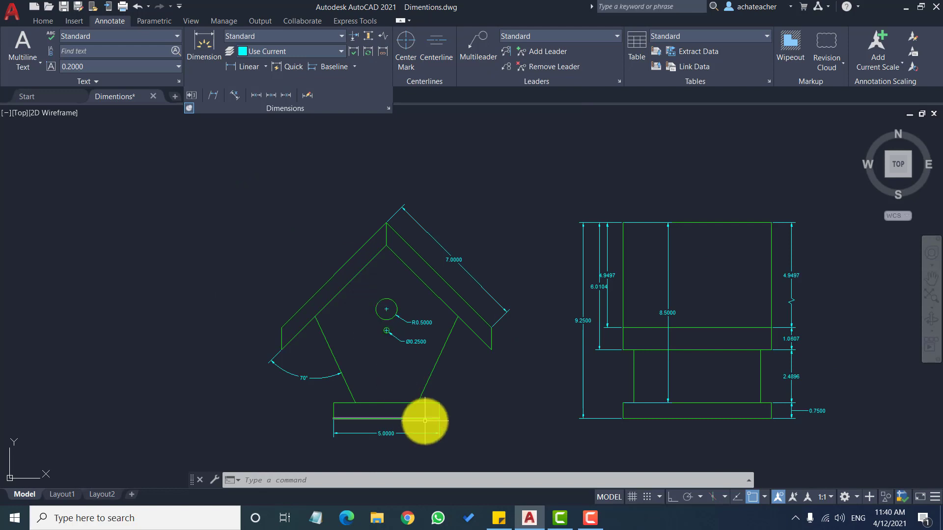
{"action": "scroll", "coordinate": [474, 249], "scroll_direction": "up", "scroll_amount": 4}
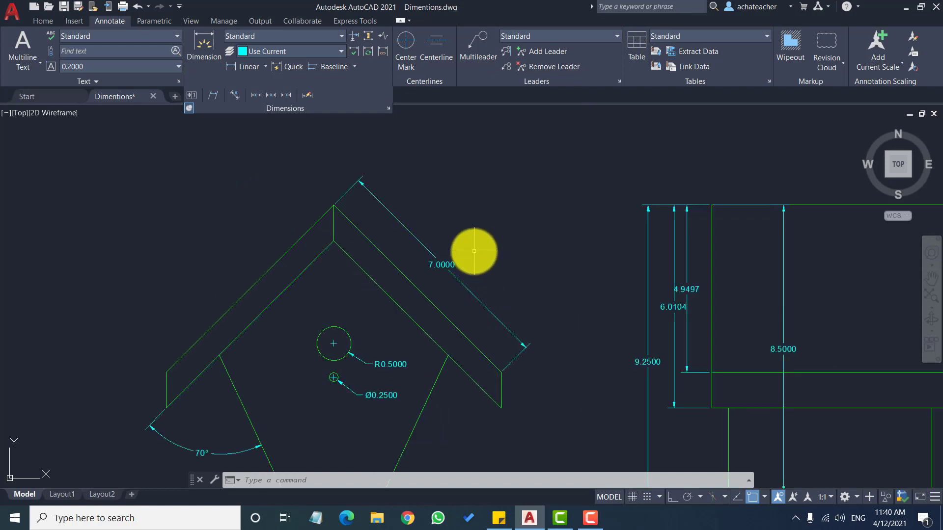
{"action": "left_click", "coordinate": [353, 53]}
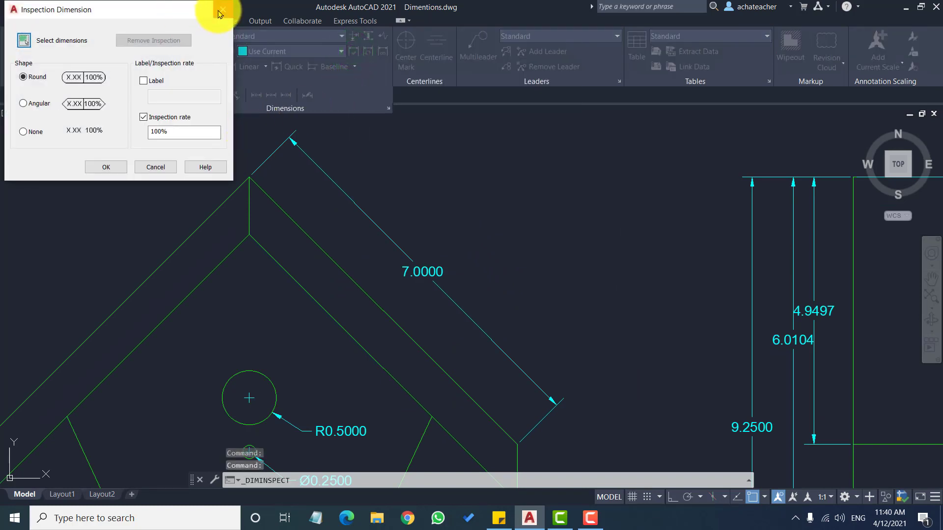
{"action": "left_click", "coordinate": [219, 14]}
{"action": "left_click", "coordinate": [464, 313]}
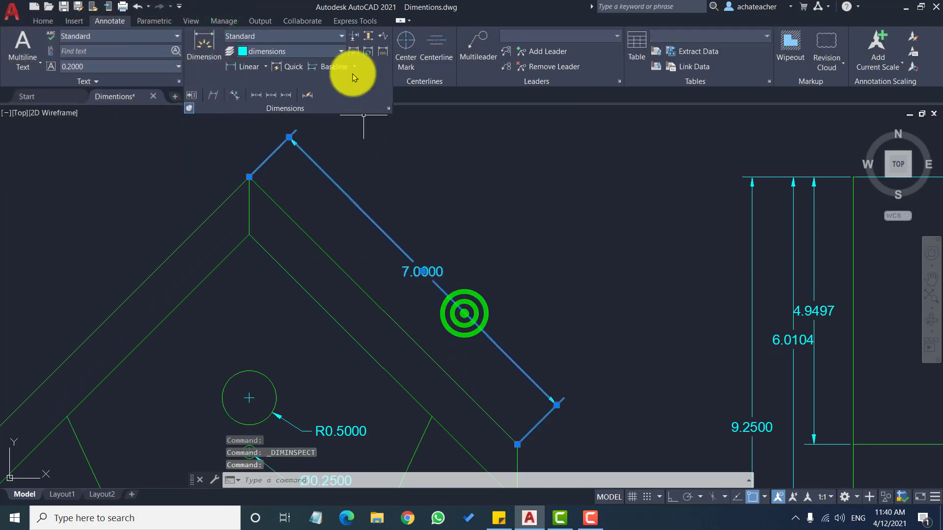
{"action": "left_click", "coordinate": [353, 50]}
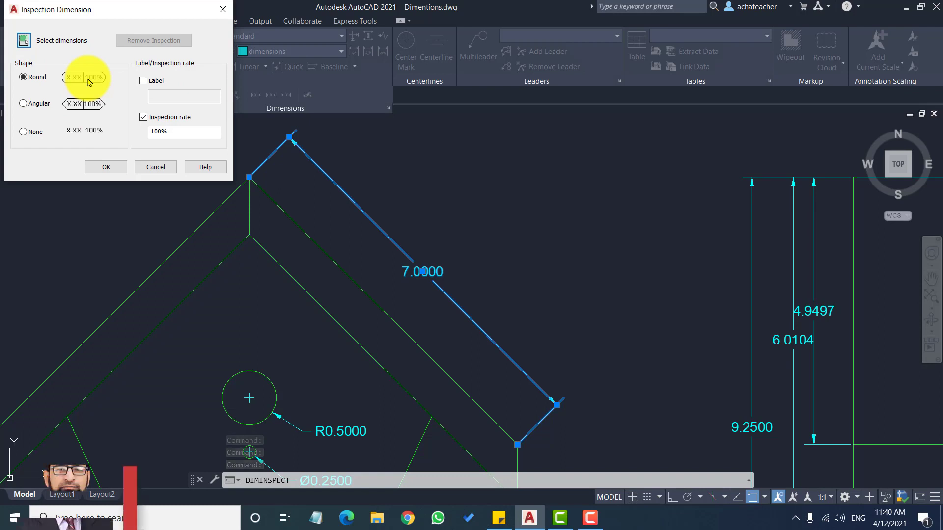
{"action": "double_click", "coordinate": [179, 132]}
{"action": "left_click", "coordinate": [173, 132]}
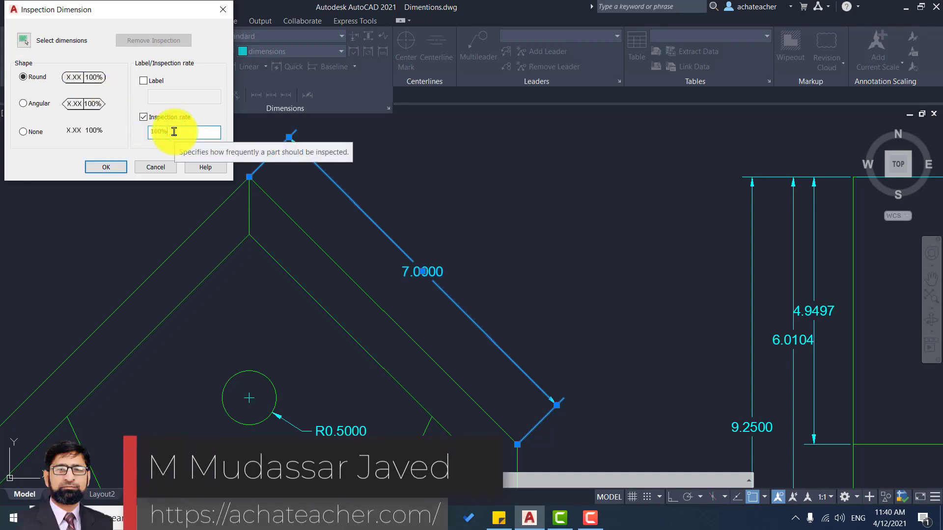
{"action": "left_click", "coordinate": [104, 168]}
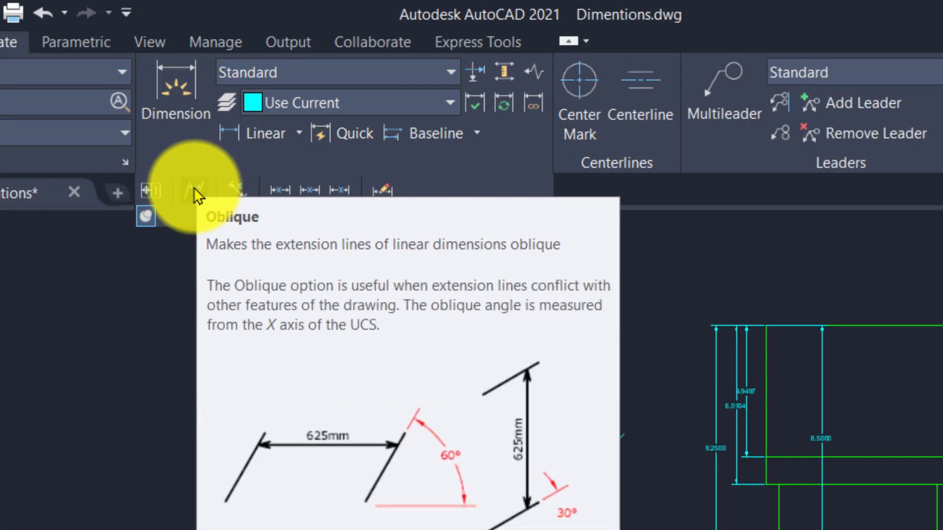
- Make the extension lines of the side view's jogged 4.9497 dimension oblique at an angle of 30
{"action": "left_click", "coordinate": [193, 188]}
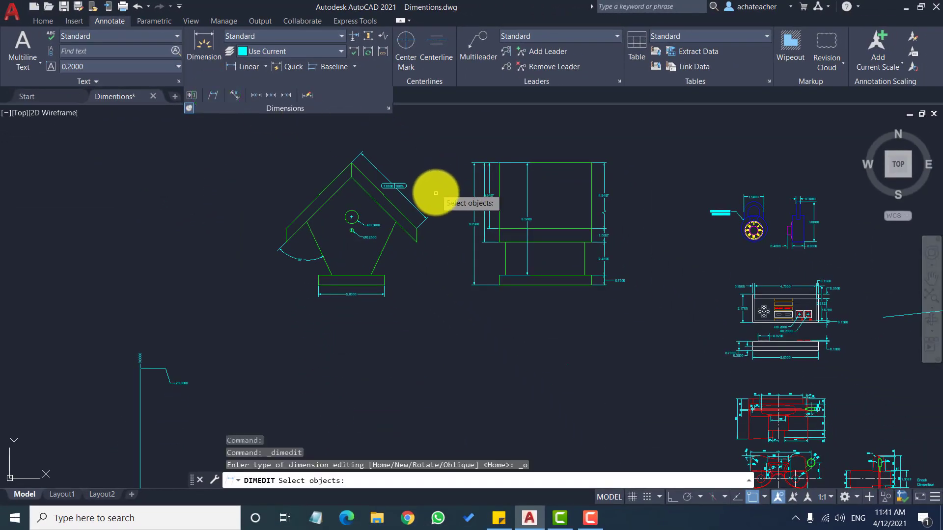
{"action": "scroll", "coordinate": [670, 206], "scroll_direction": "up", "scroll_amount": 4}
{"action": "scroll", "coordinate": [660, 209], "scroll_direction": "down", "scroll_amount": 3}
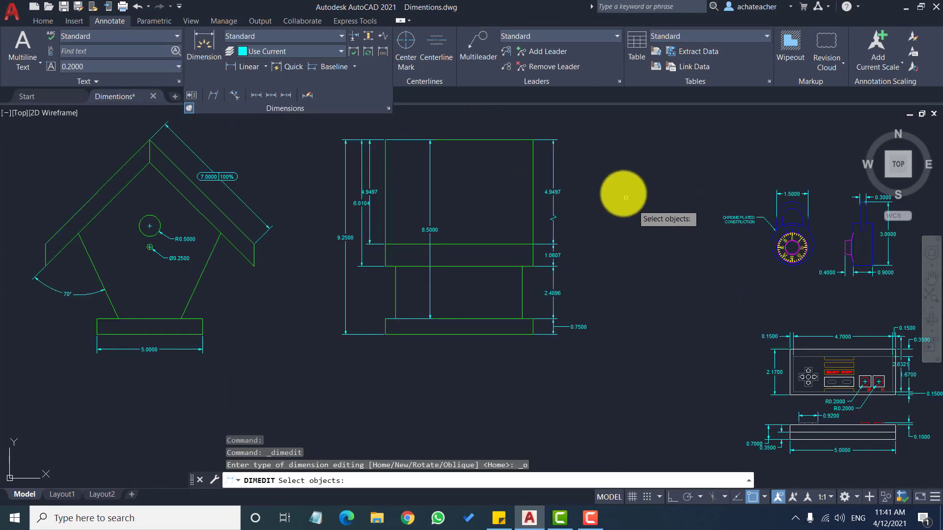
{"action": "scroll", "coordinate": [604, 177], "scroll_direction": "up", "scroll_amount": 5}
{"action": "left_click", "coordinate": [501, 199]}
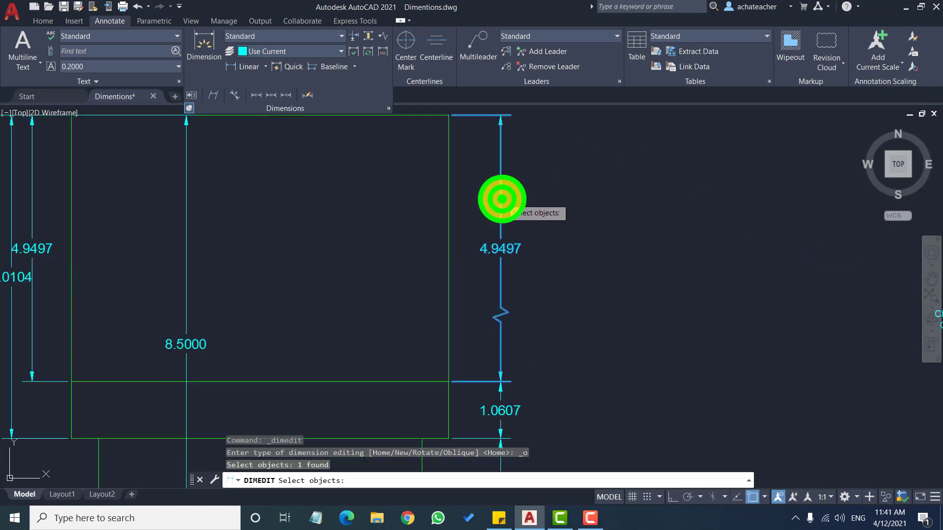
{"action": "key", "text": "Return"}
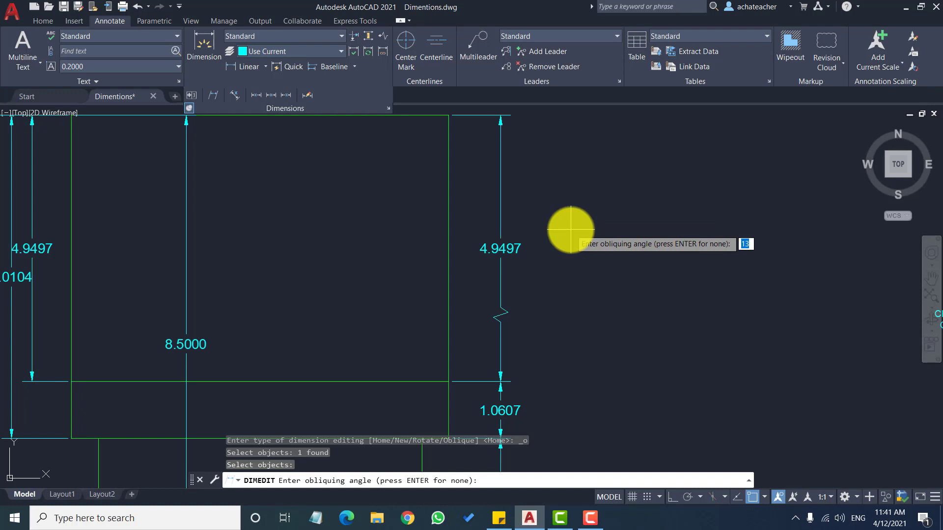
{"action": "key", "text": "Return"}
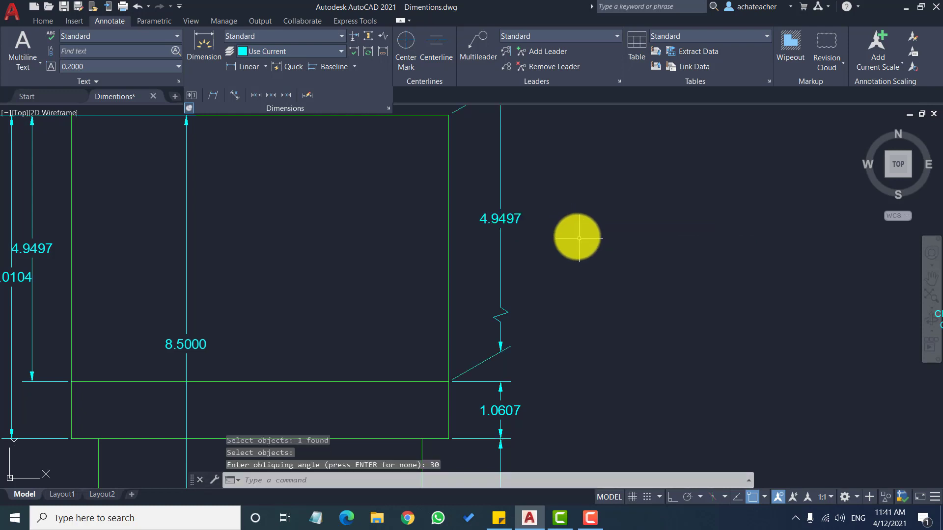
- Rotate the text of the 8.5000 dimension inside the side view to an angle of 30
{"action": "scroll", "coordinate": [579, 238], "scroll_direction": "down", "scroll_amount": 4}
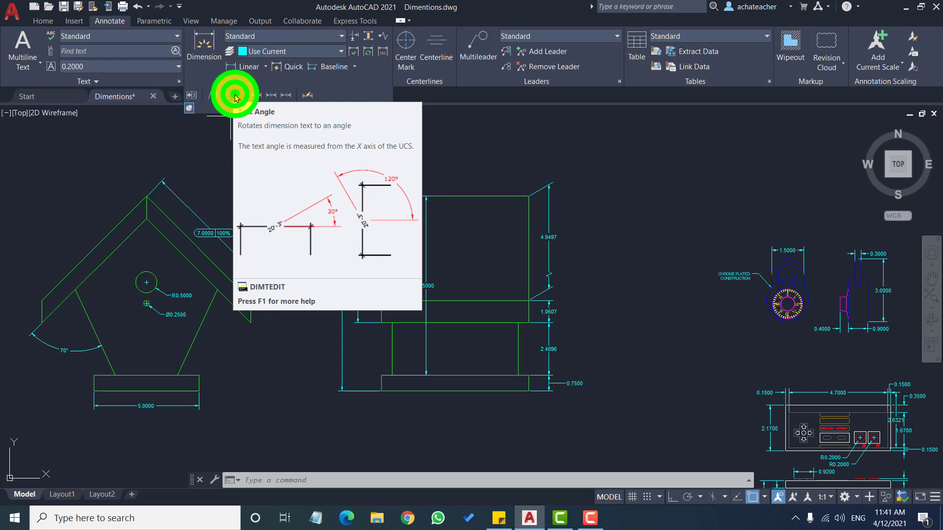
{"action": "left_click", "coordinate": [236, 97]}
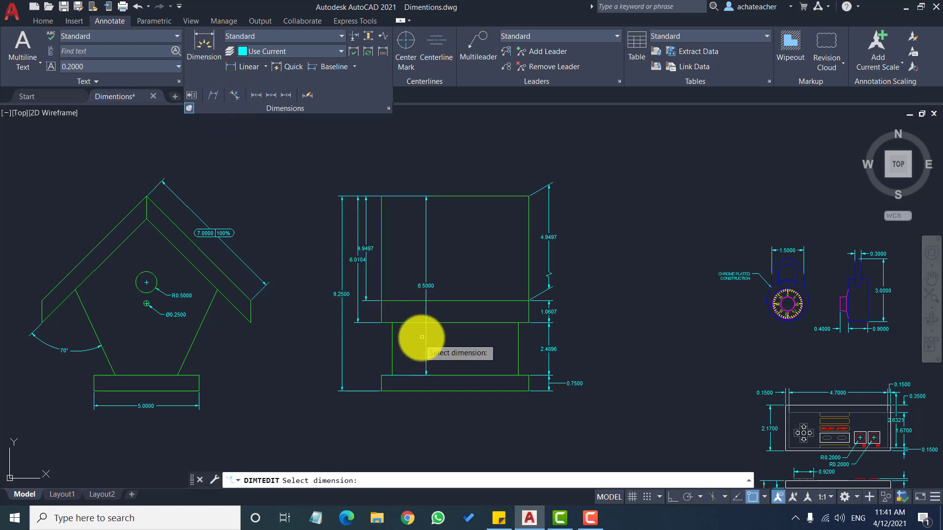
{"action": "scroll", "coordinate": [425, 304], "scroll_direction": "up", "scroll_amount": 5}
{"action": "left_click", "coordinate": [441, 228]}
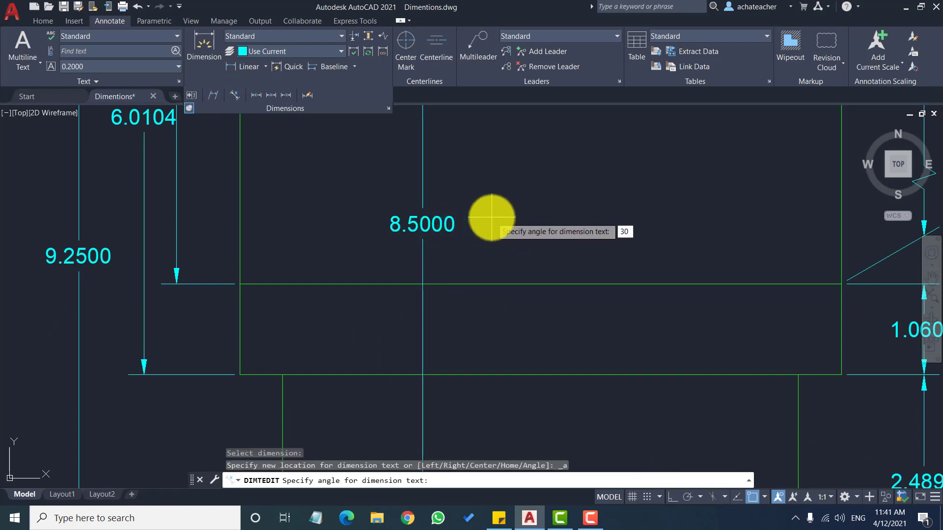
{"action": "key", "text": "Return"}
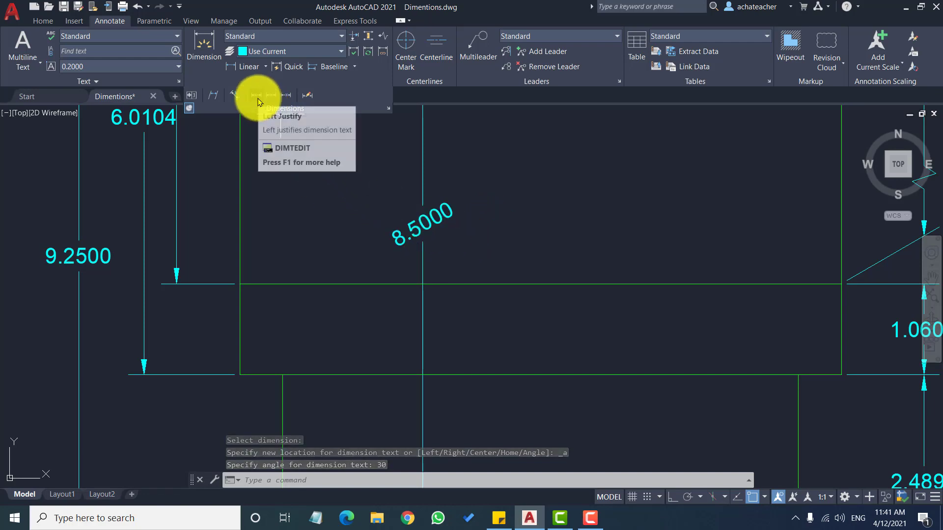
- Left-justify the text of the side view's outermost overall height dimension along its dimension line
{"action": "scroll", "coordinate": [413, 241], "scroll_direction": "down", "scroll_amount": 8}
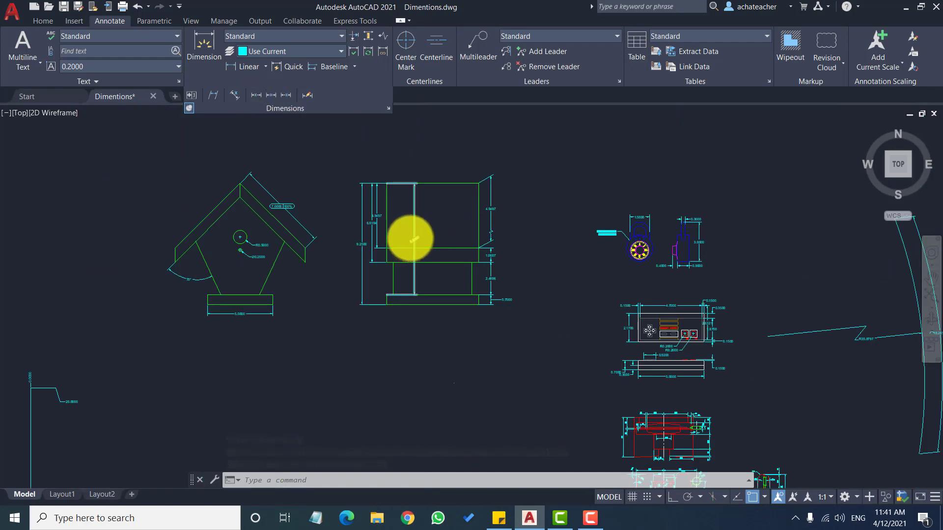
{"action": "scroll", "coordinate": [412, 239], "scroll_direction": "up", "scroll_amount": 2}
{"action": "left_click", "coordinate": [333, 249]}
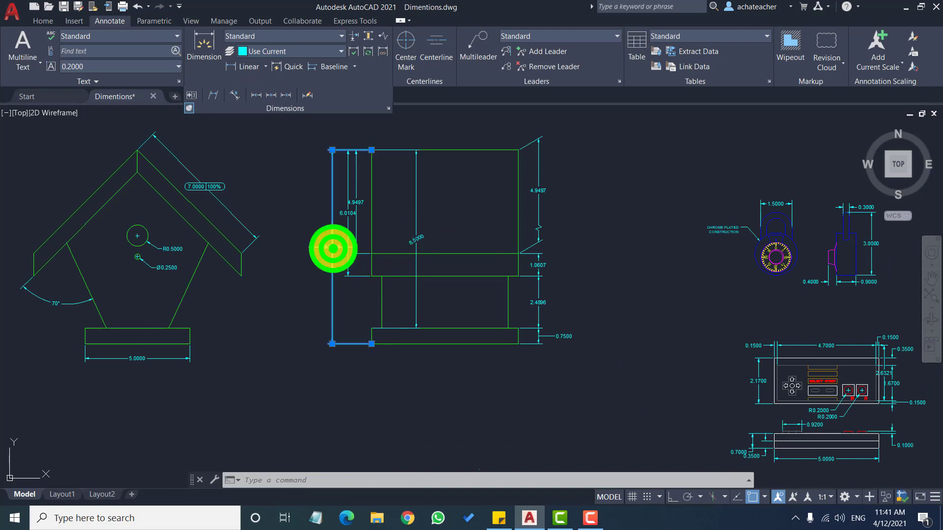
{"action": "left_click", "coordinate": [257, 96]}
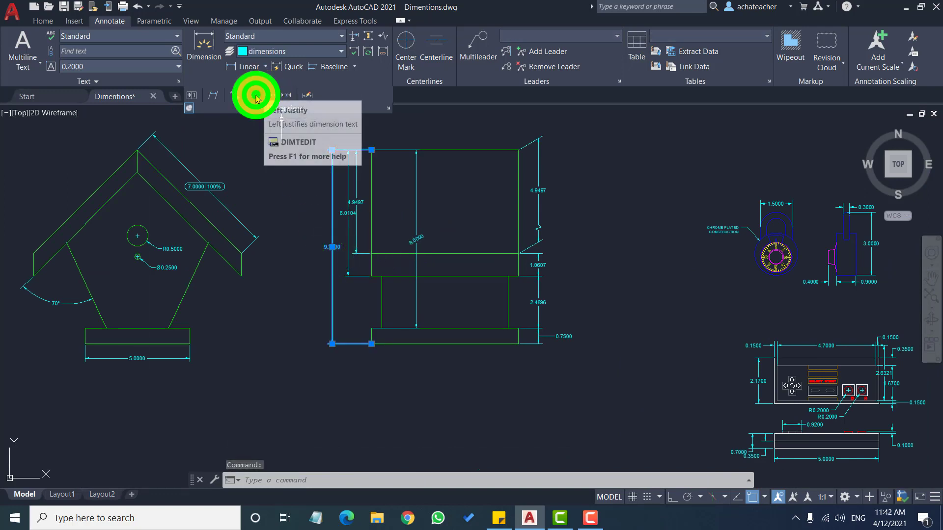
{"action": "left_click", "coordinate": [332, 247]}
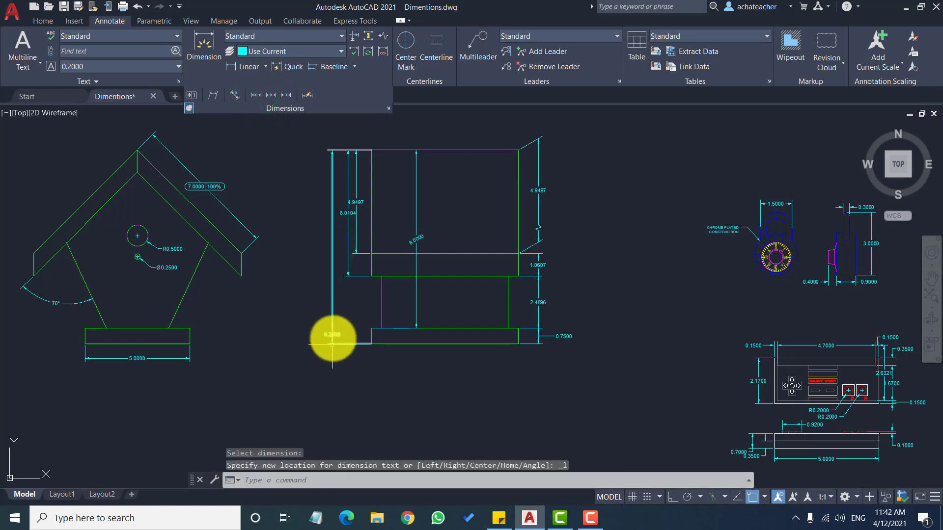
- Center-justify and finally right-justify the text of the side view's overall height dimension
{"action": "left_click", "coordinate": [270, 95]}
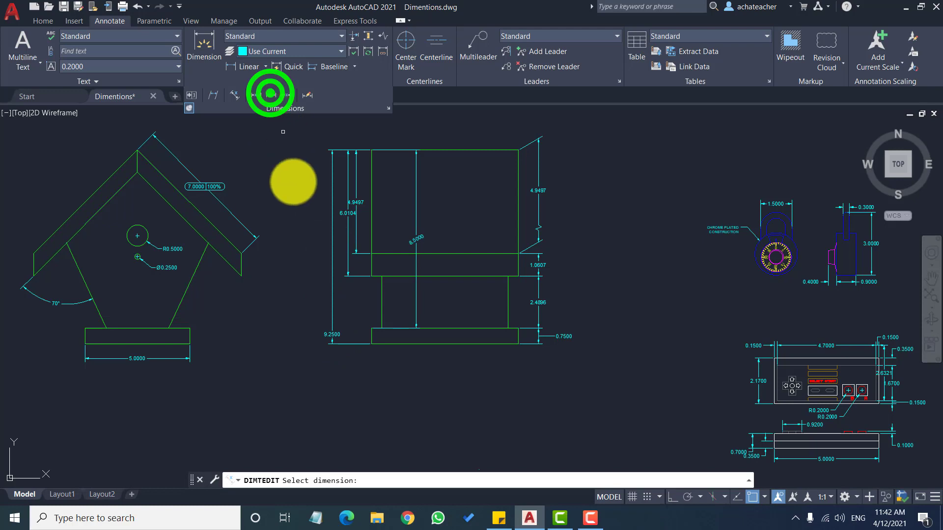
{"action": "left_click", "coordinate": [332, 273]}
{"action": "left_click", "coordinate": [285, 95]}
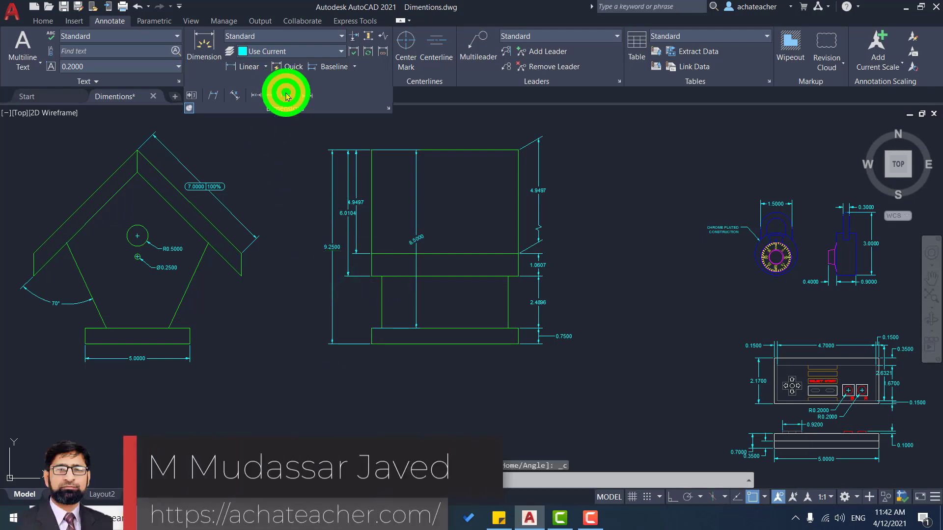
{"action": "left_click", "coordinate": [332, 254]}
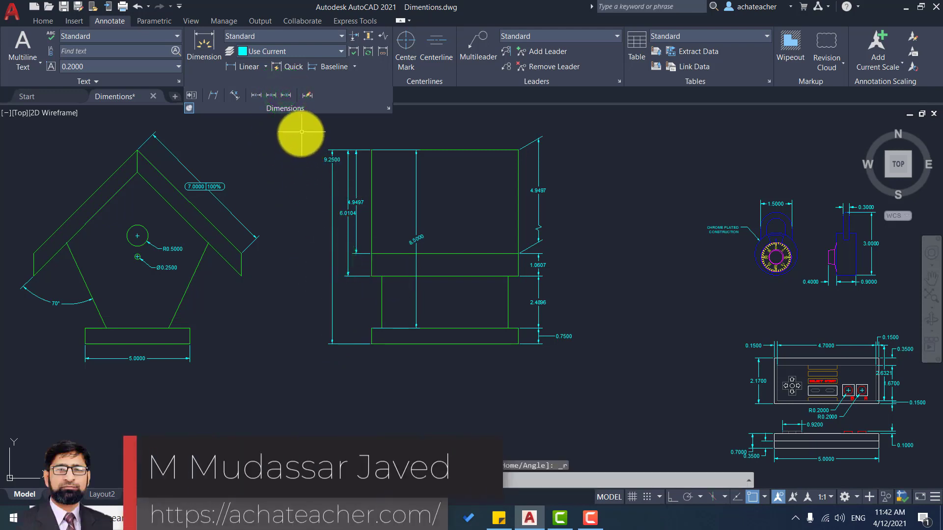